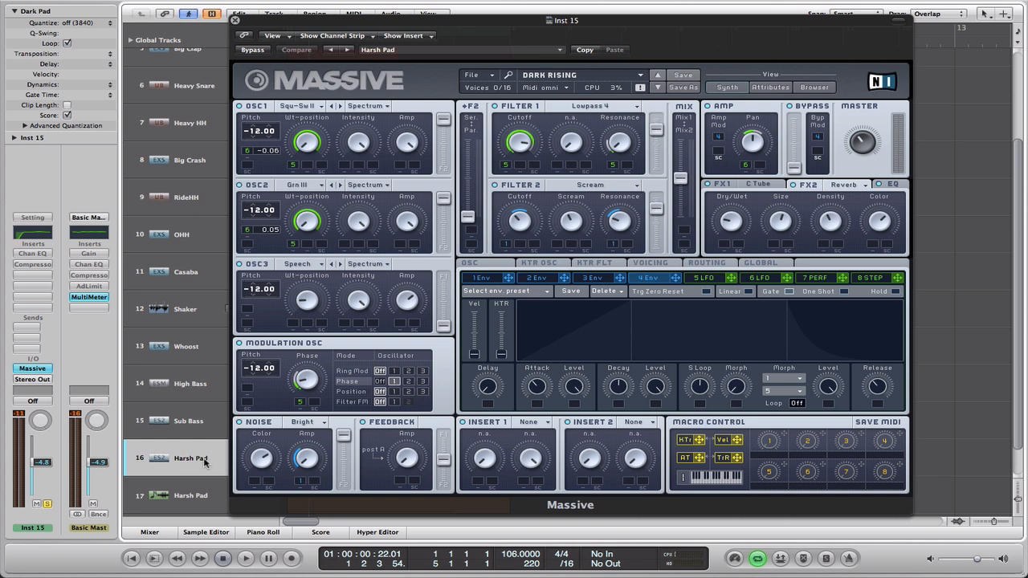
Step: Play back the soloed Harsh Pad on track 16 and add the Chill Strings track to the solo
{"action": "key", "text": "space"}
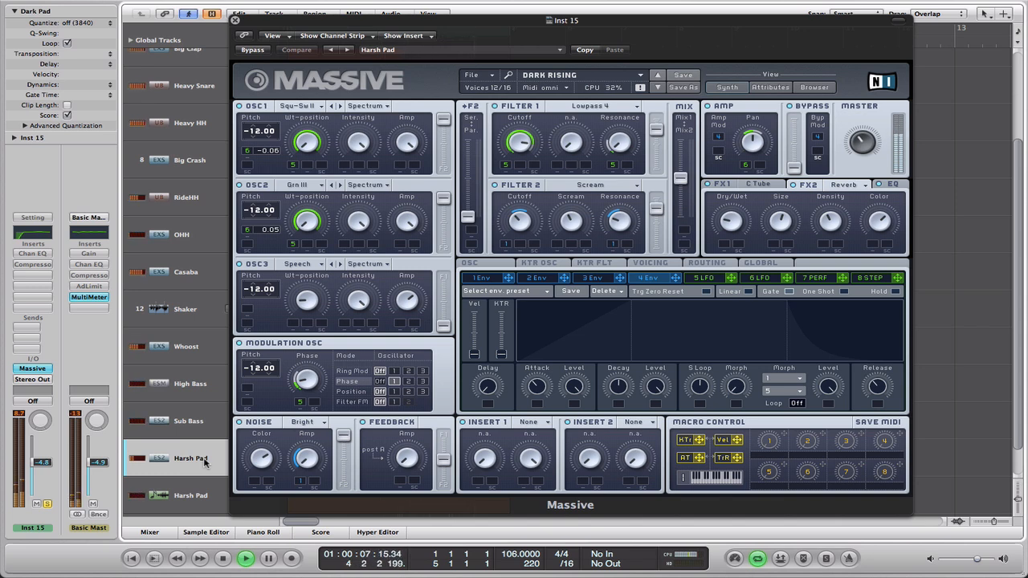
{"action": "key", "text": "space"}
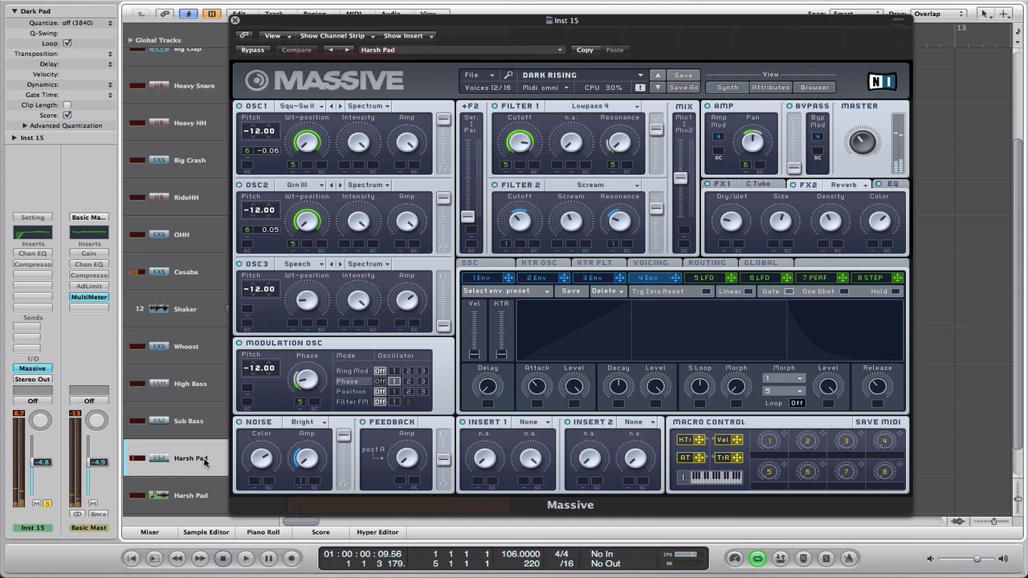
{"action": "scroll", "coordinate": [193, 246], "scroll_direction": "up", "scroll_amount": 4}
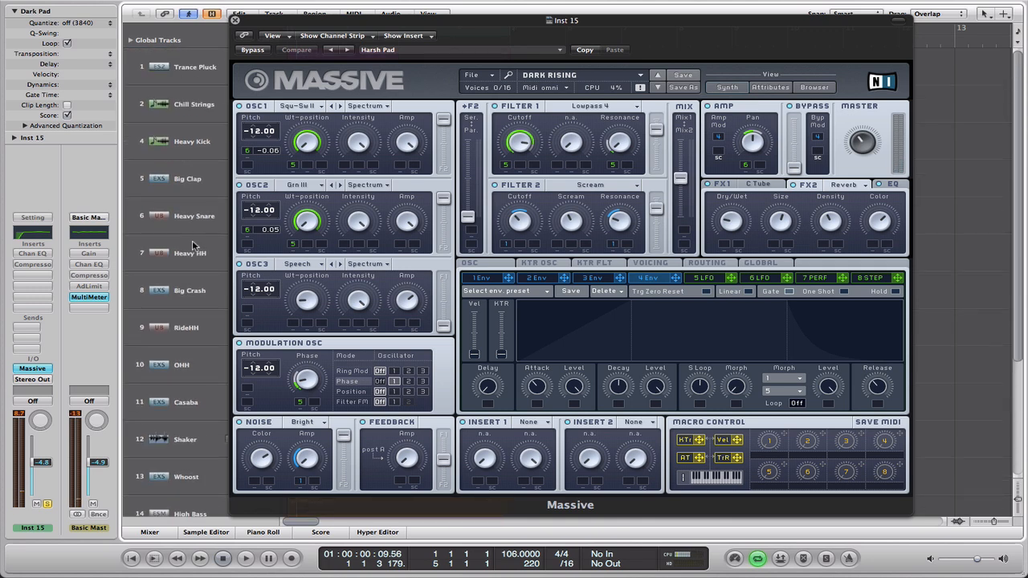
{"action": "left_click", "coordinate": [203, 112]}
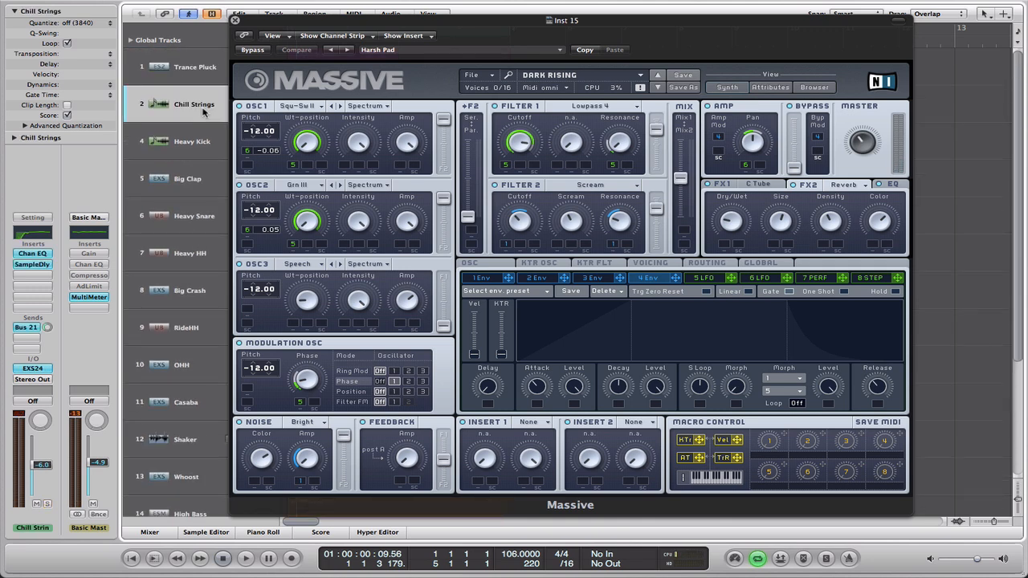
{"action": "left_click", "coordinate": [47, 503]}
Step: Take the Harsh Pad on track 16 out of solo and play the Chill Strings alone
{"action": "scroll", "coordinate": [184, 322], "scroll_direction": "down", "scroll_amount": 5}
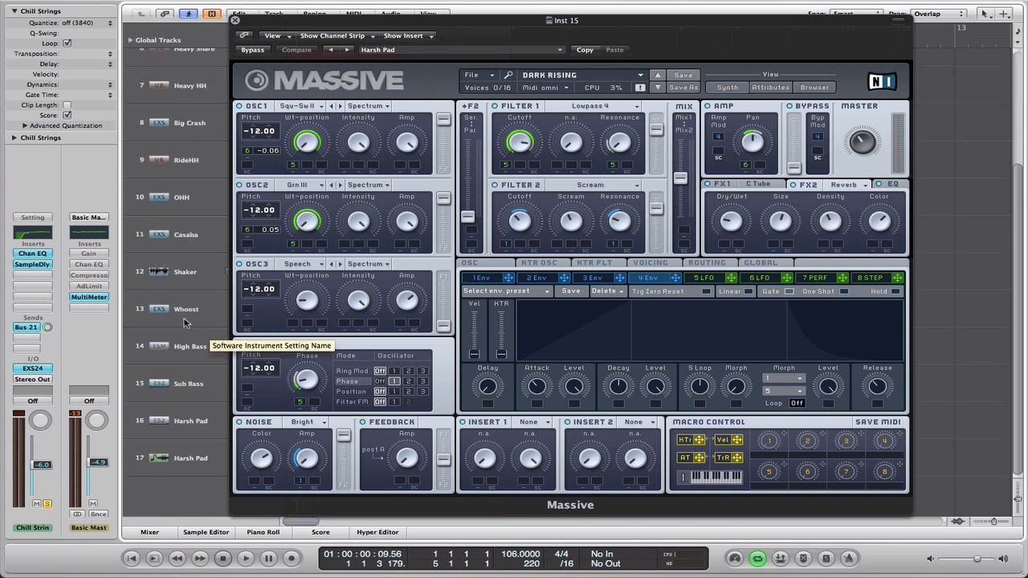
{"action": "scroll", "coordinate": [184, 322], "scroll_direction": "up", "scroll_amount": 5}
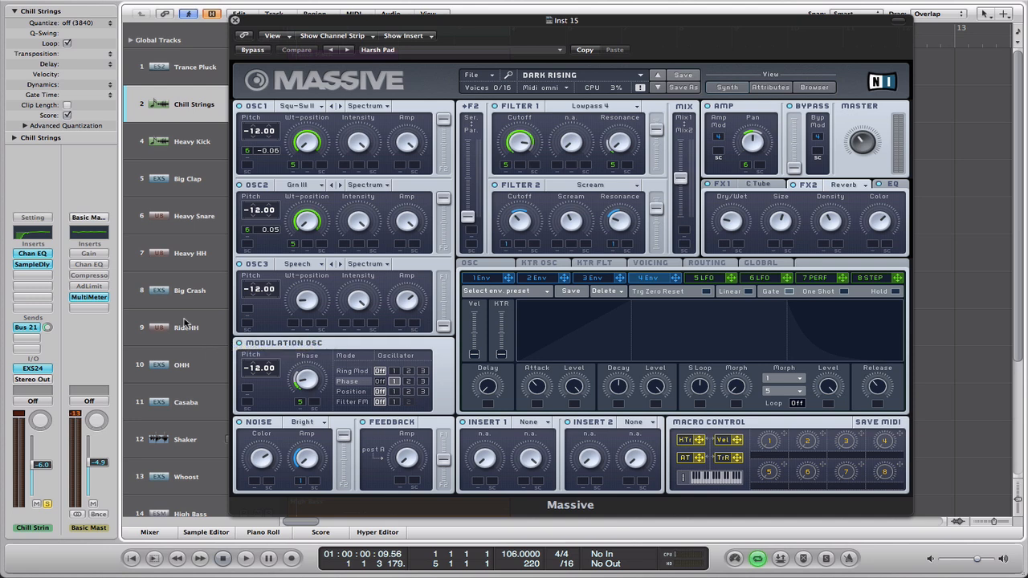
{"action": "scroll", "coordinate": [185, 273], "scroll_direction": "down", "scroll_amount": 5}
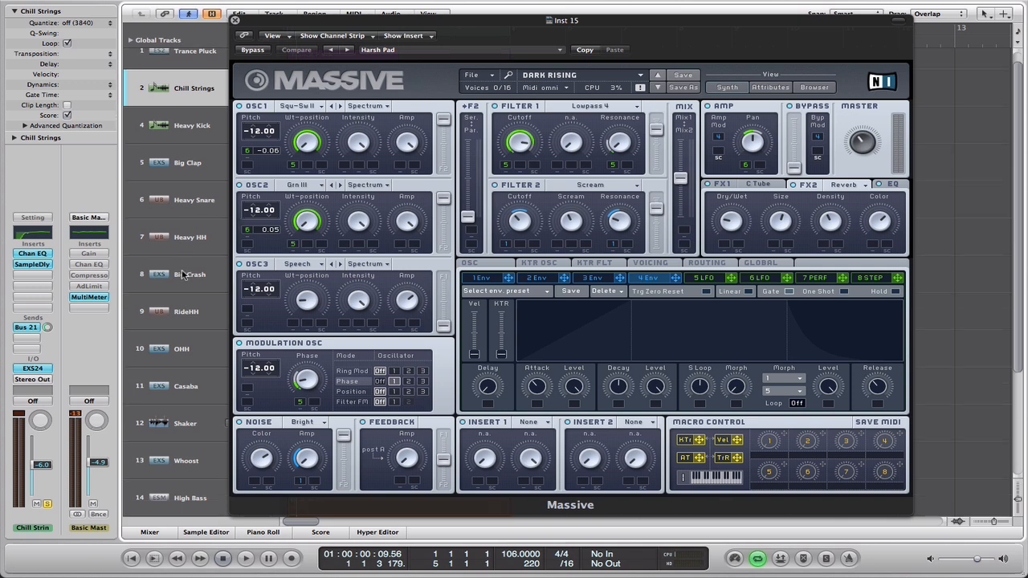
{"action": "left_click", "coordinate": [191, 434]}
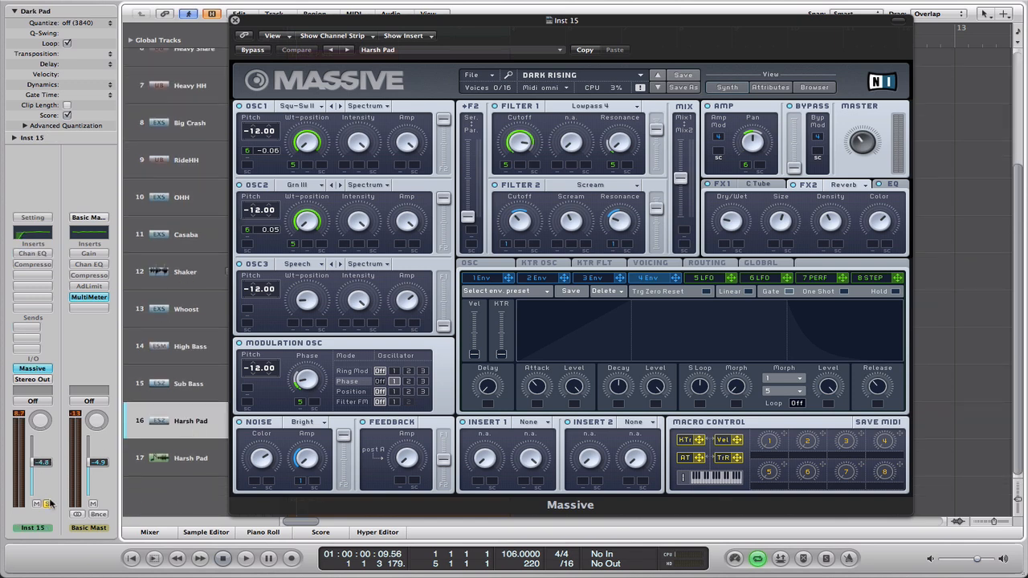
{"action": "key", "text": "space"}
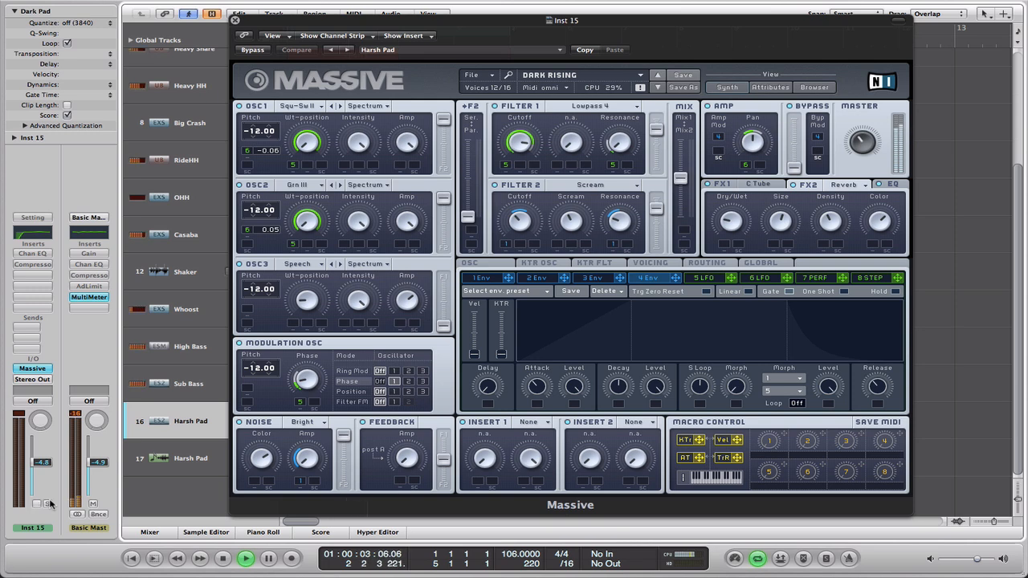
{"action": "key", "text": "space"}
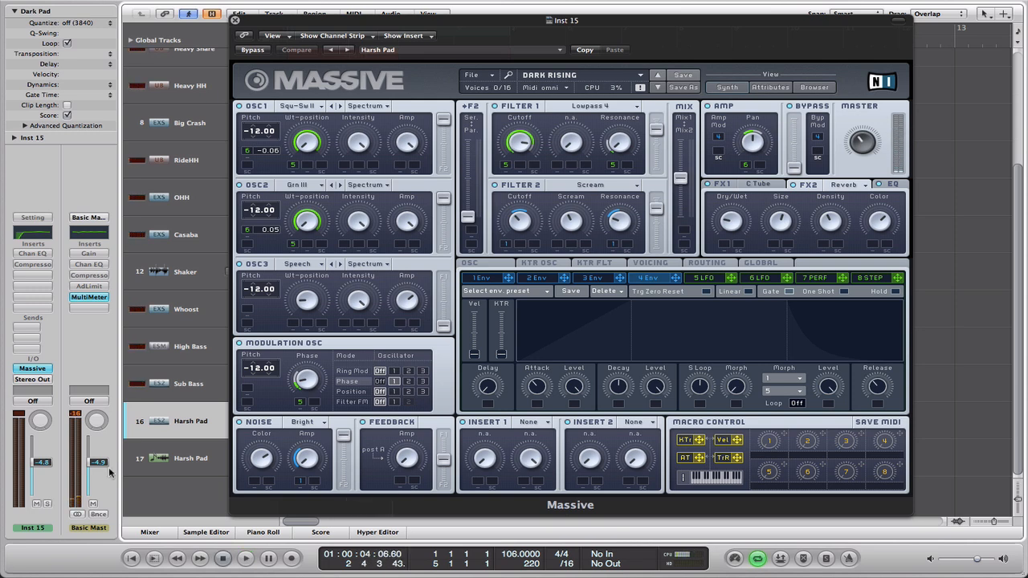
Step: Solo the Harsh Pad on track 16 again and play it together with the Chill Strings
{"action": "left_click", "coordinate": [48, 504]}
{"action": "key", "text": "space"}
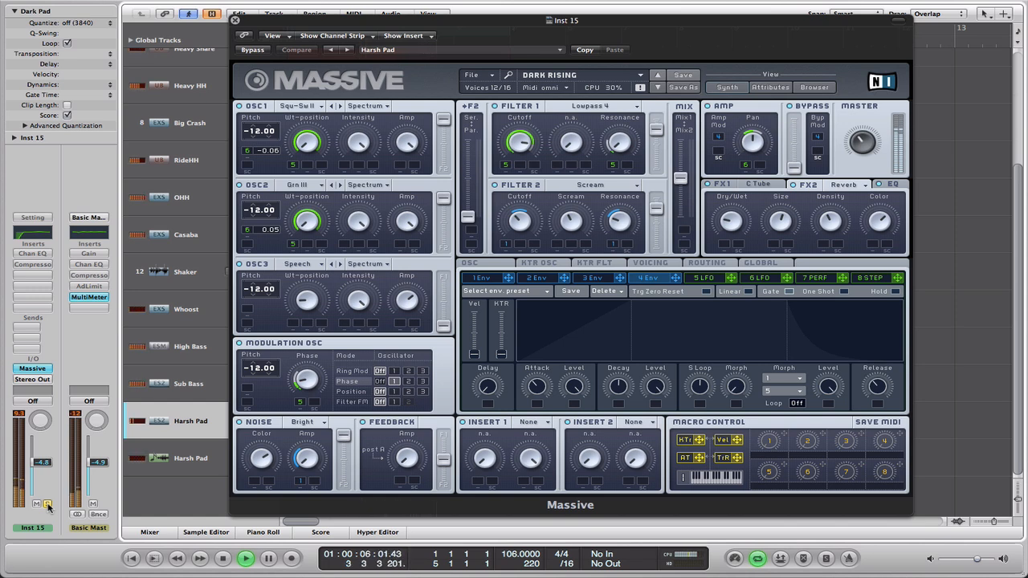
{"action": "key", "text": "space"}
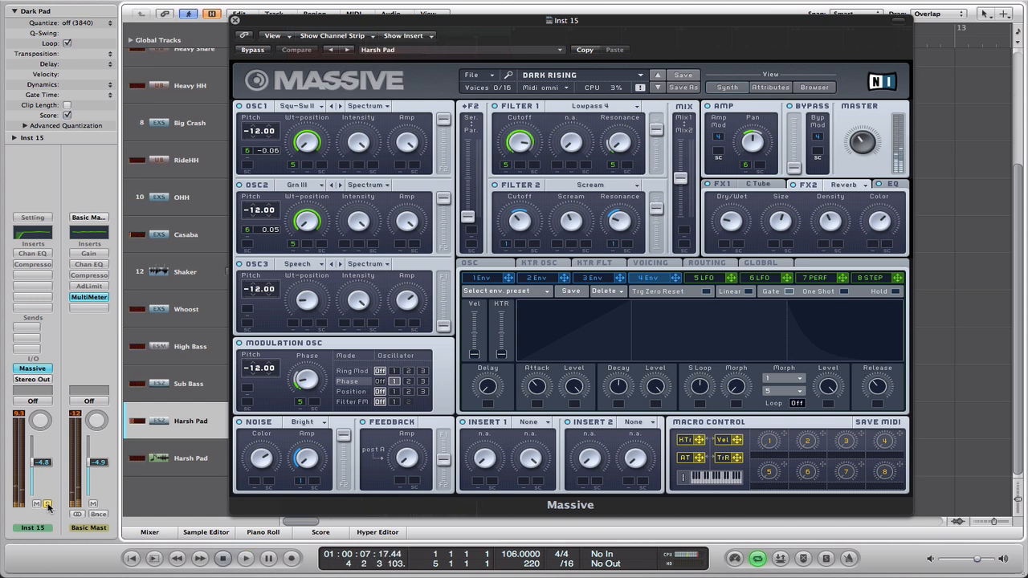
Step: Take the Chill Strings track out of solo
{"action": "scroll", "coordinate": [185, 241], "scroll_direction": "up", "scroll_amount": 5}
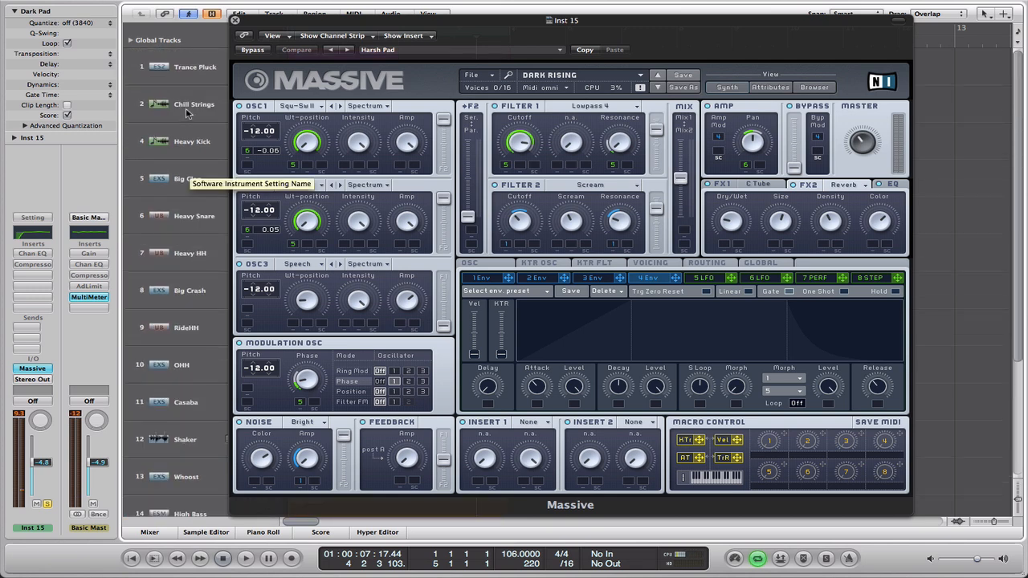
{"action": "left_click", "coordinate": [215, 112]}
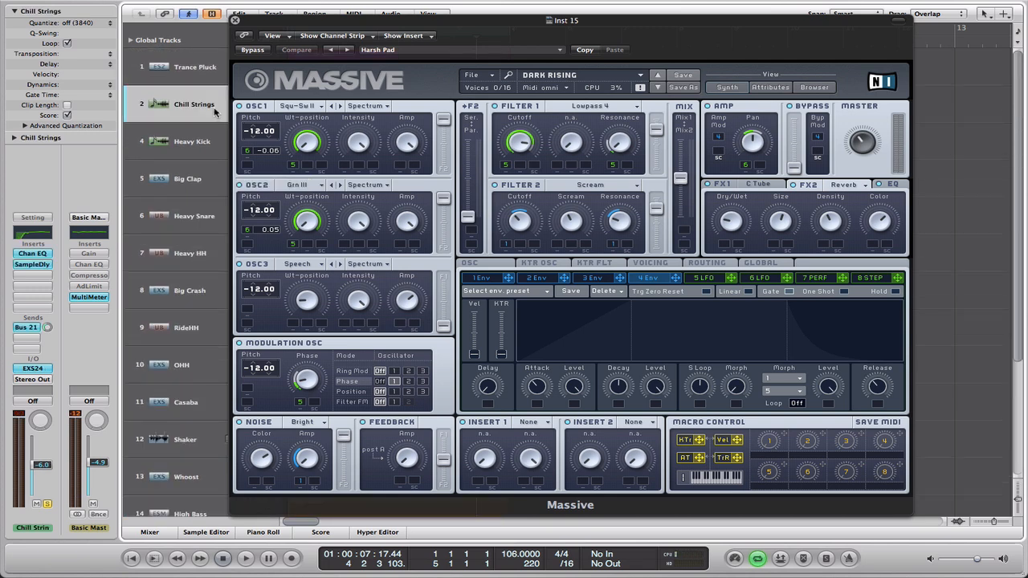
{"action": "left_click", "coordinate": [47, 504]}
Step: Close the Massive window and move the solo from track 16's Harsh Pad to the one on track 17, selecting track 17
{"action": "scroll", "coordinate": [143, 239], "scroll_direction": "down", "scroll_amount": 5}
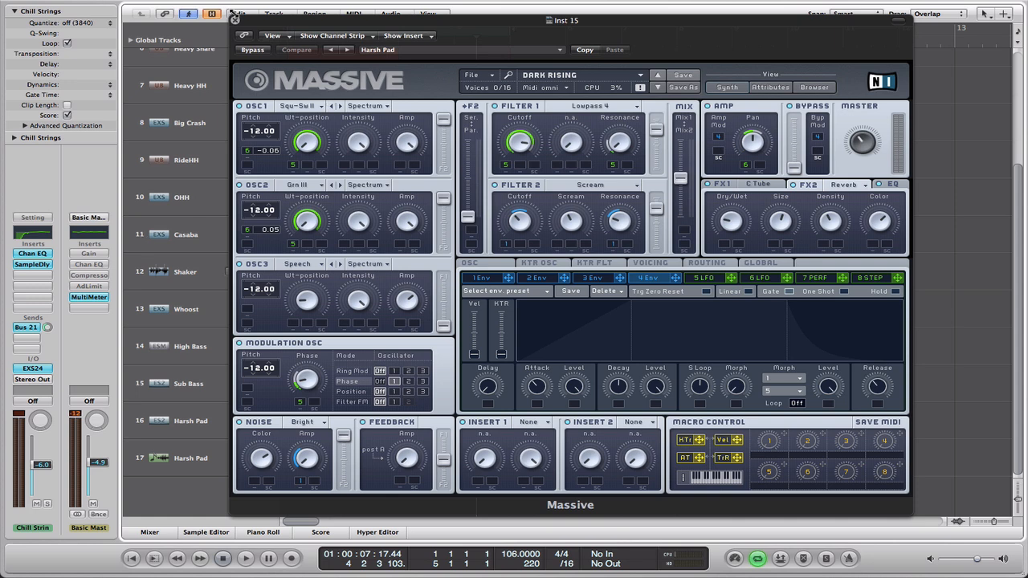
{"action": "left_click", "coordinate": [234, 19]}
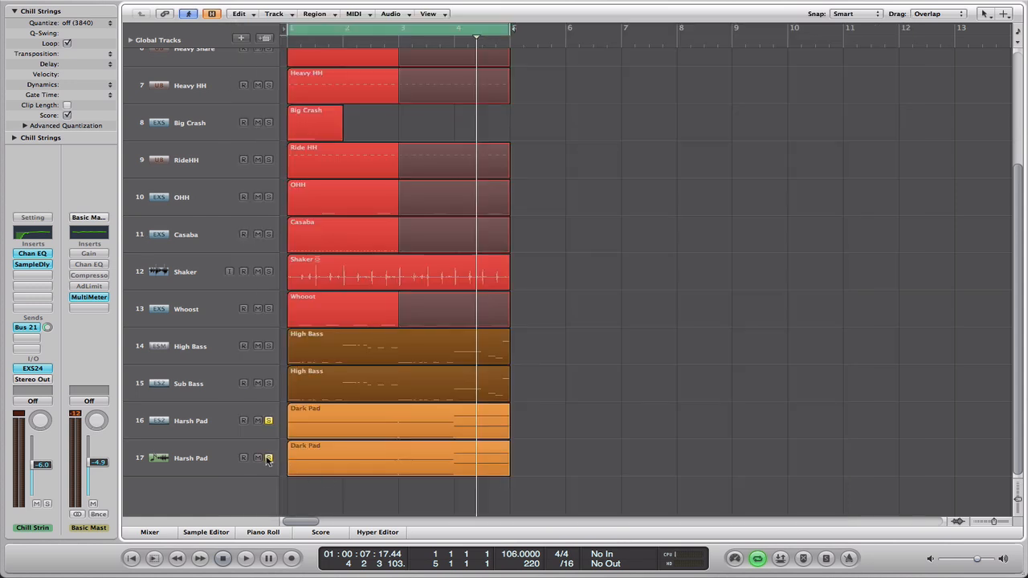
{"action": "left_click", "coordinate": [269, 458]}
{"action": "left_click", "coordinate": [269, 421]}
{"action": "left_click", "coordinate": [203, 456]}
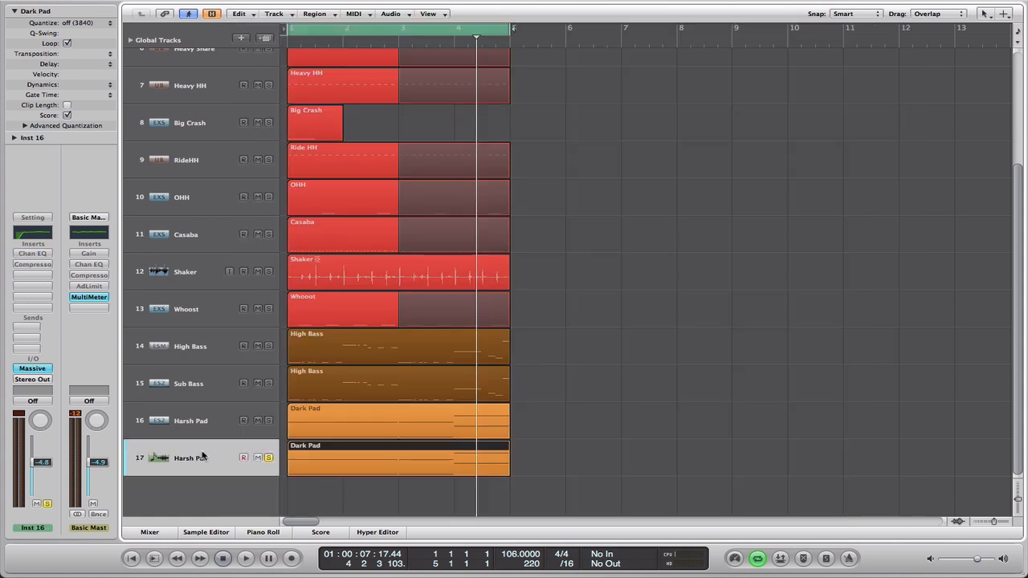
Step: Open Massive on track 17, reposition its window and examine the wavetable choices for OSC1
{"action": "left_click", "coordinate": [31, 369]}
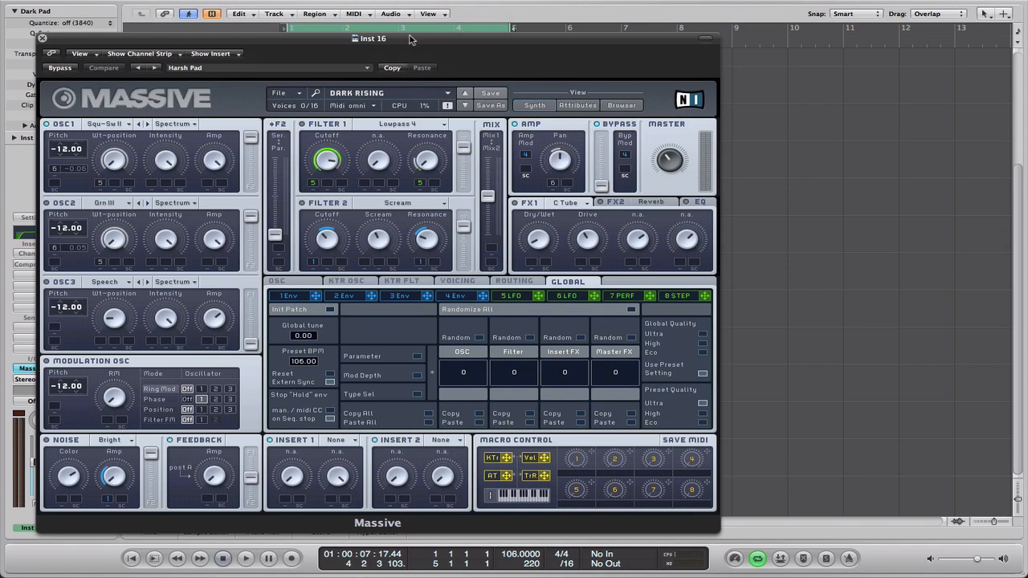
{"action": "left_click_drag", "start_coordinate": [410, 42], "coordinate": [530, 30]}
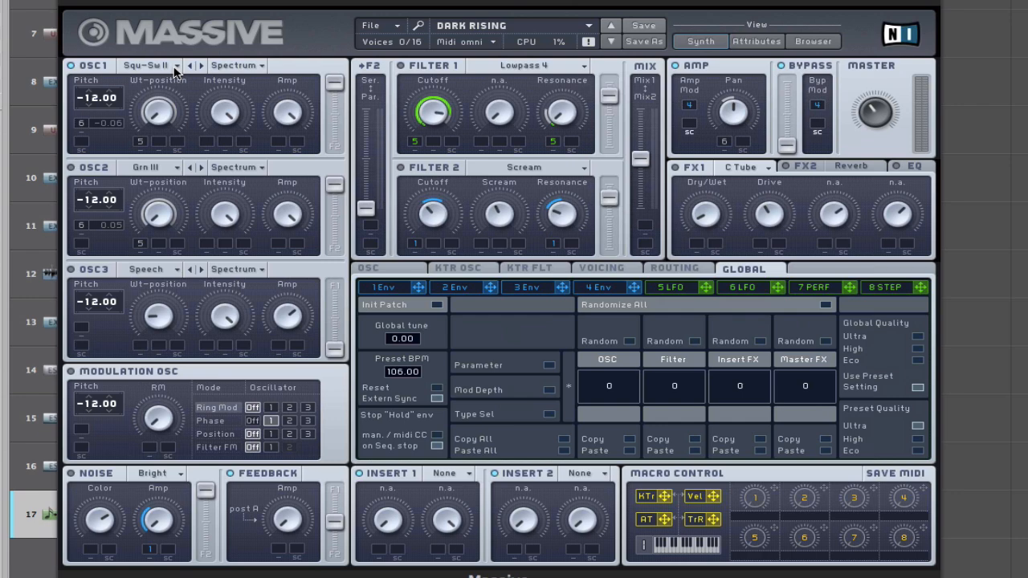
{"action": "left_click", "coordinate": [169, 69]}
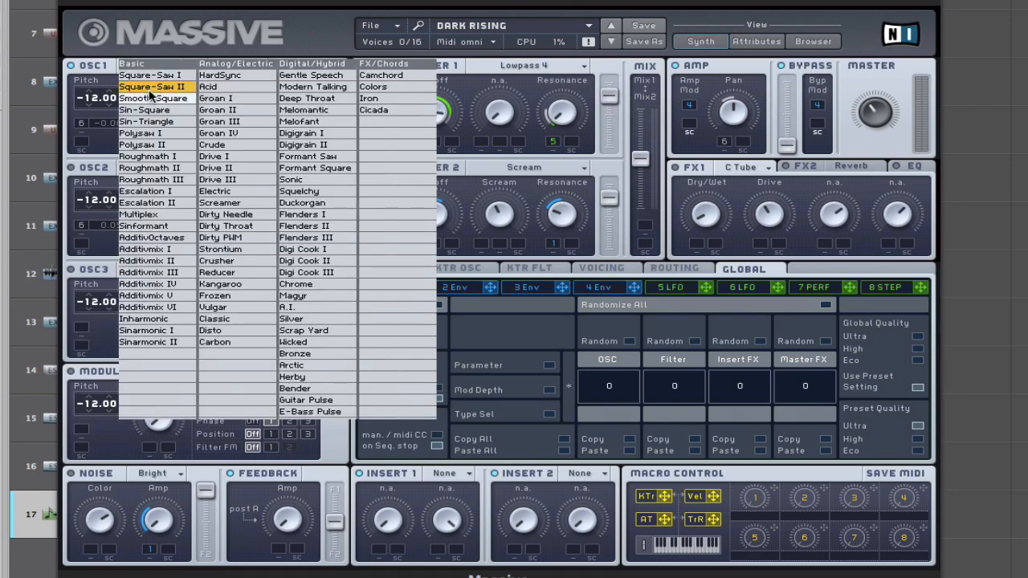
{"action": "left_click", "coordinate": [237, 49]}
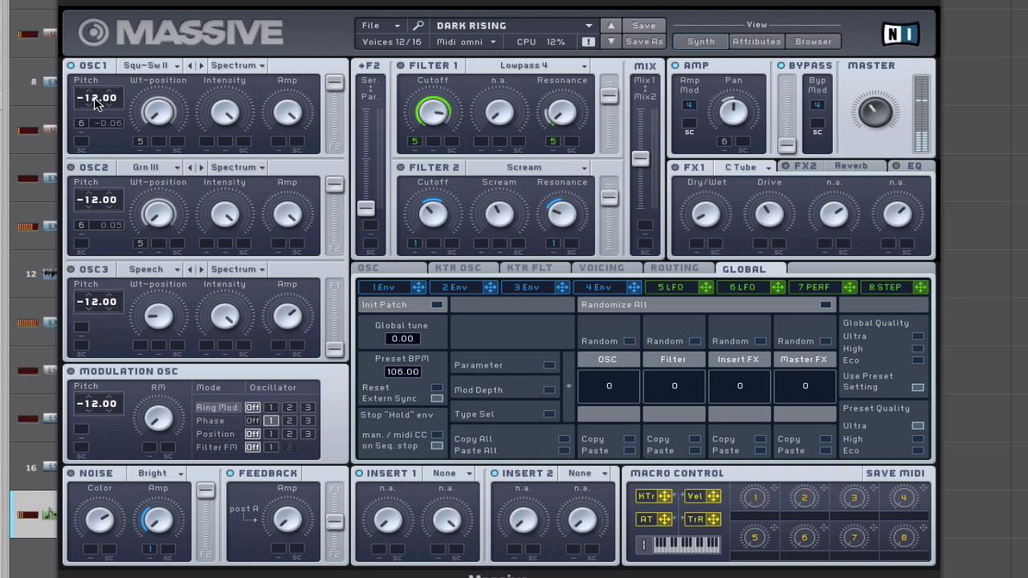
Step: Show the settings of envelope 4 and play the soloed pad to hear its volume shape
{"action": "left_click", "coordinate": [604, 288]}
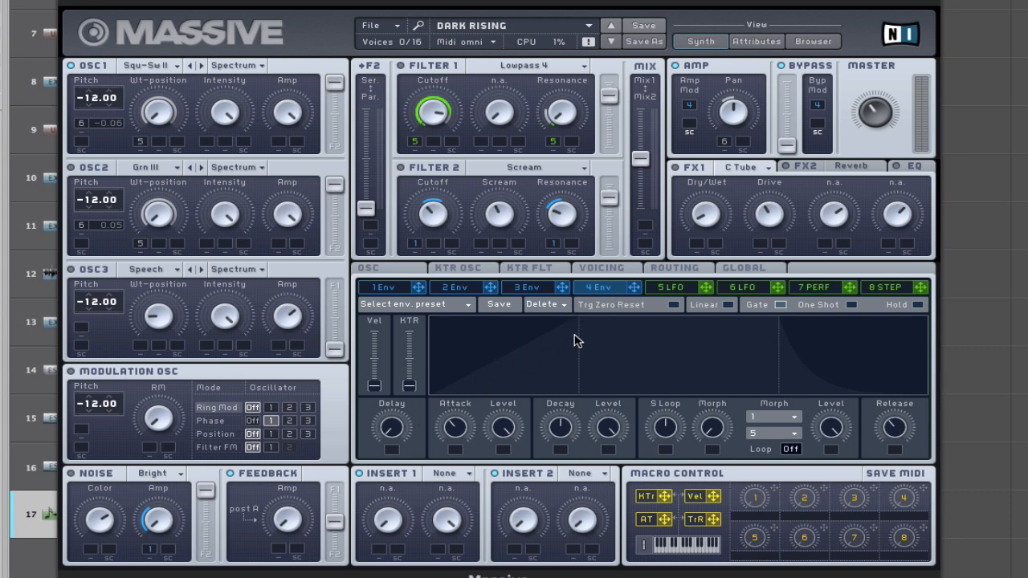
{"action": "key", "text": "space"}
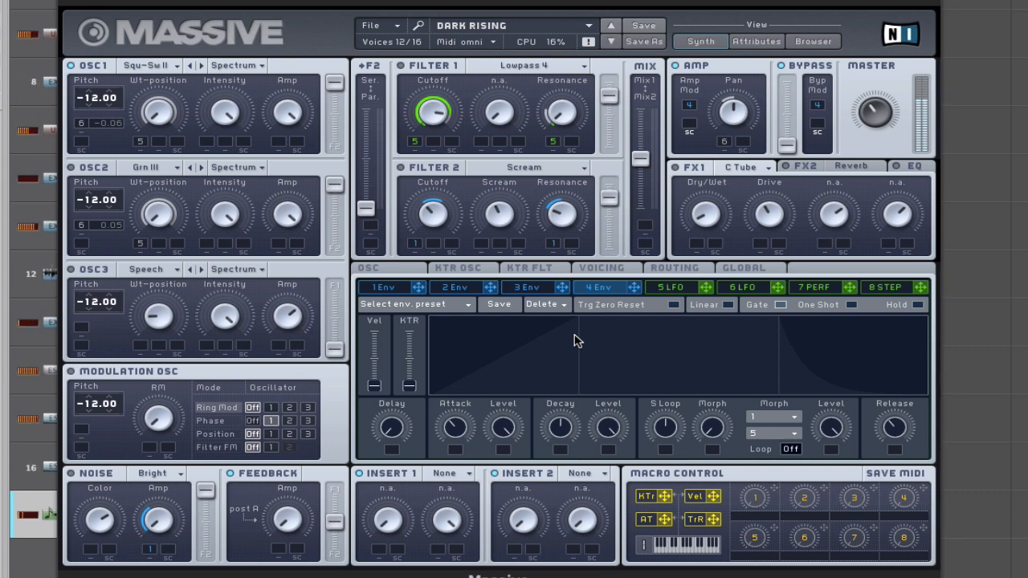
{"action": "key", "text": "space"}
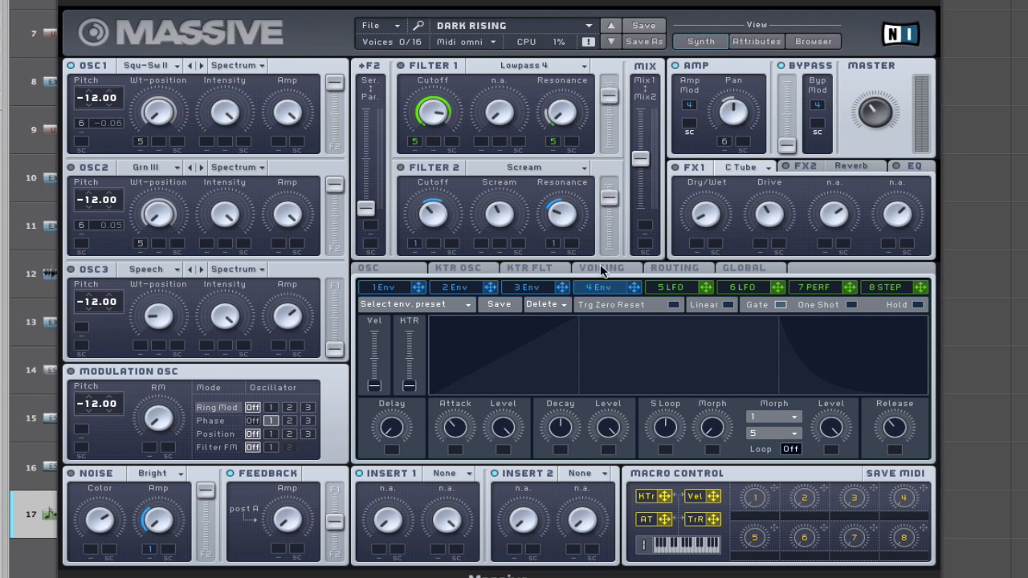
Step: Compare Unisono at 1 with other voice counts, restore it to 6, and return OSC1's routing slider fully to F1
{"action": "left_click", "coordinate": [602, 270]}
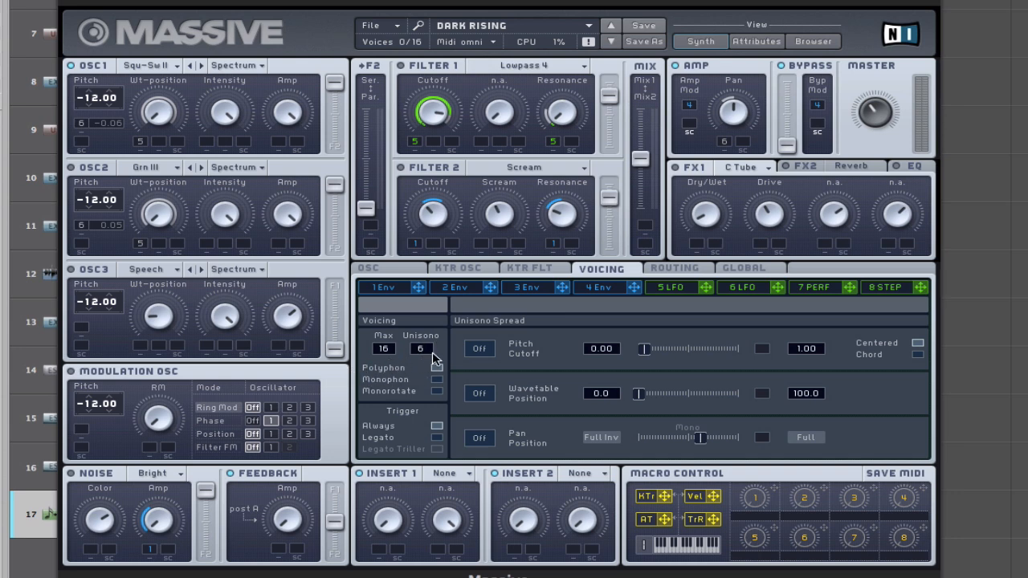
{"action": "left_click_drag", "start_coordinate": [428, 356], "coordinate": [428, 399]}
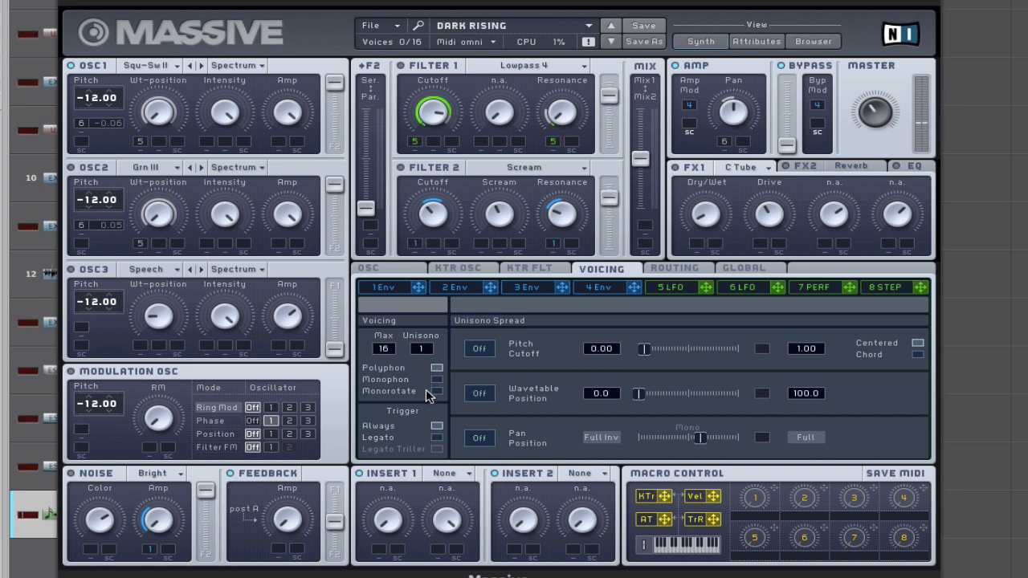
{"action": "left_click_drag", "start_coordinate": [431, 355], "coordinate": [430, 246]}
{"action": "left_click_drag", "start_coordinate": [424, 356], "coordinate": [432, 396]}
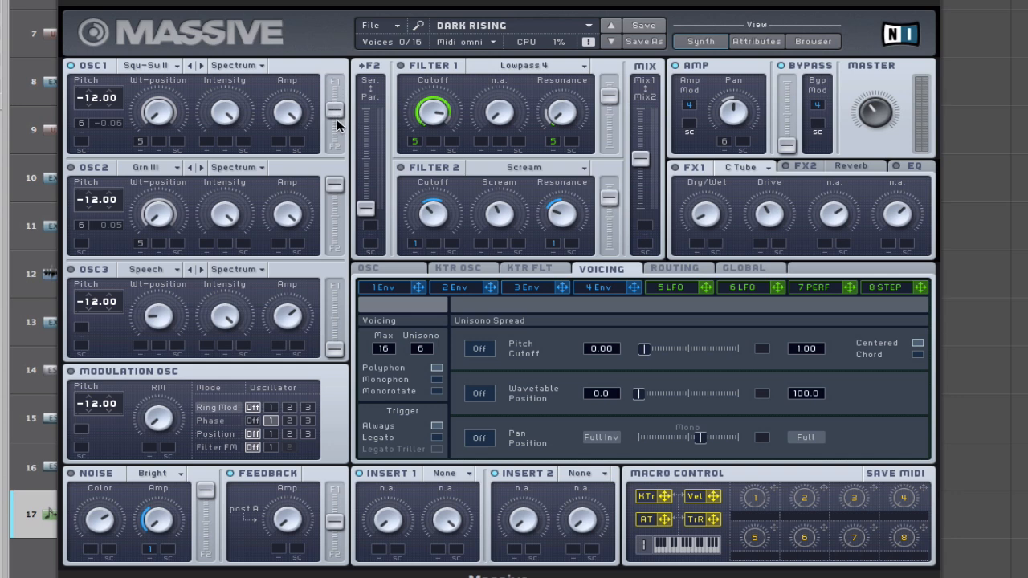
{"action": "left_click_drag", "start_coordinate": [337, 119], "coordinate": [332, 79]}
Step: Show LFO 5, try modulating Filter 1's cutoff upward from its lowest position over the full range, and play the pad
{"action": "left_click", "coordinate": [678, 290]}
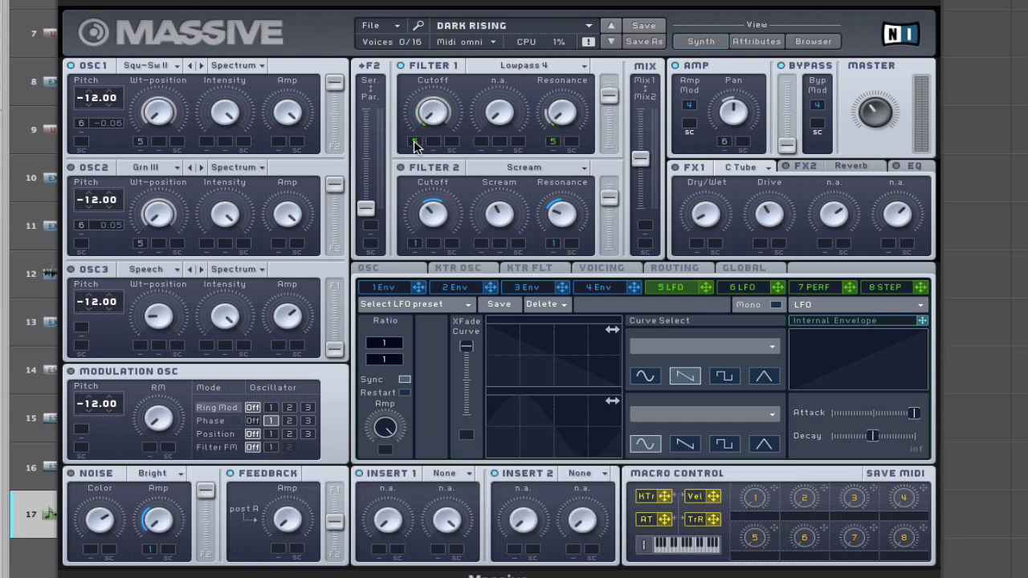
{"action": "left_click_drag", "start_coordinate": [415, 145], "coordinate": [417, 0]}
{"action": "key", "text": "space"}
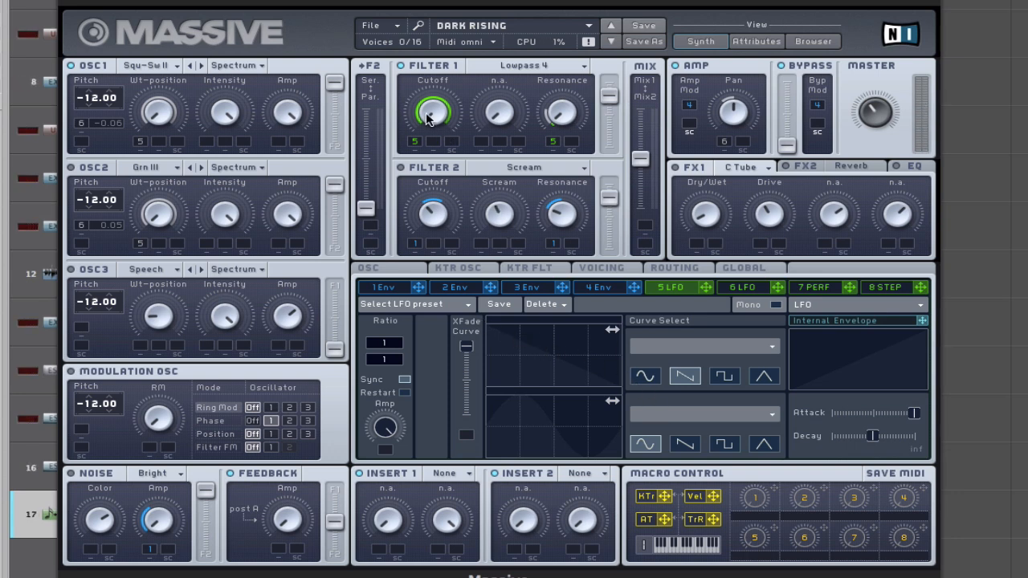
Step: Raise Filter 1's base cutoff, set LFO 5 to sweep it downward over the full range, and play back the pad
{"action": "left_click_drag", "start_coordinate": [428, 112], "coordinate": [425, 0]}
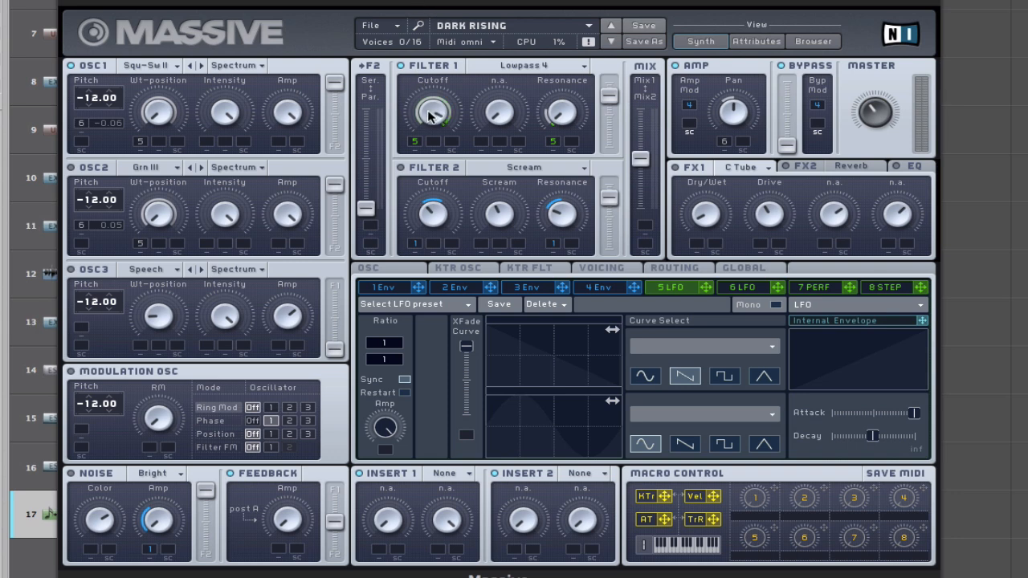
{"action": "left_click_drag", "start_coordinate": [416, 141], "coordinate": [452, 353]}
{"action": "key", "text": "space"}
{"action": "key", "text": "space"}
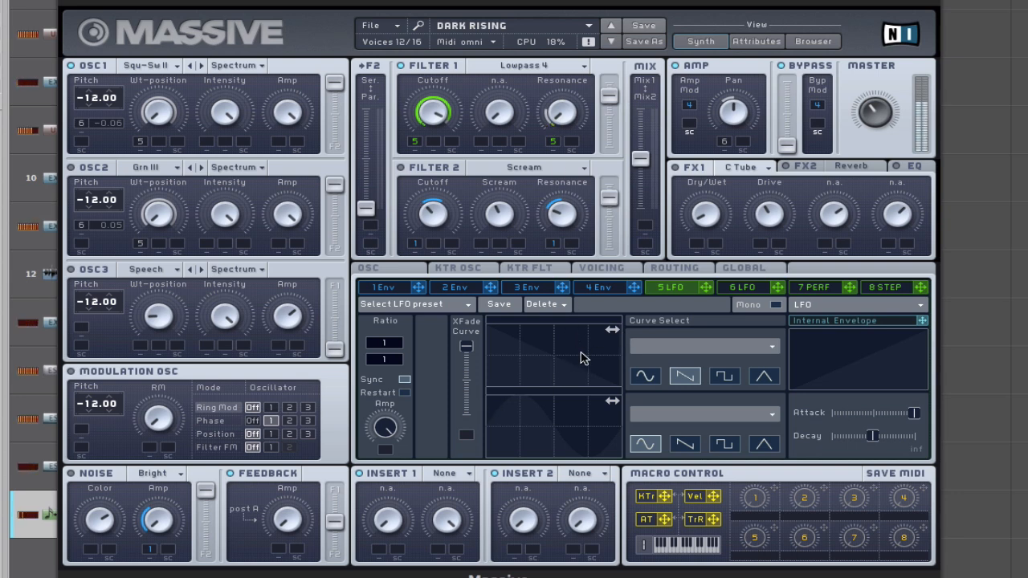
{"action": "key", "text": "space"}
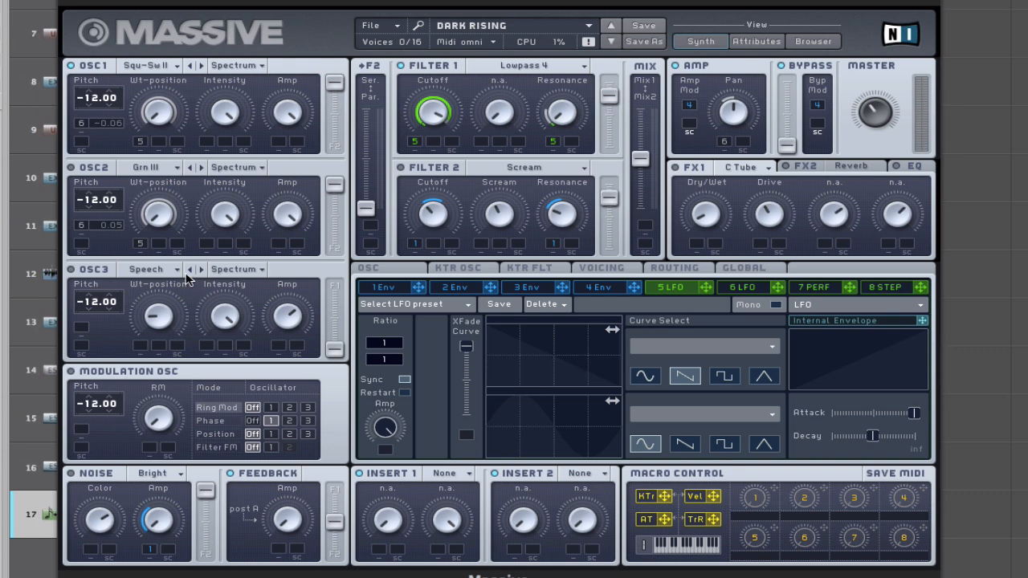
Step: Unmute the LFO 5 modulation on OSC1's wavetable position
{"action": "left_click", "coordinate": [141, 143]}
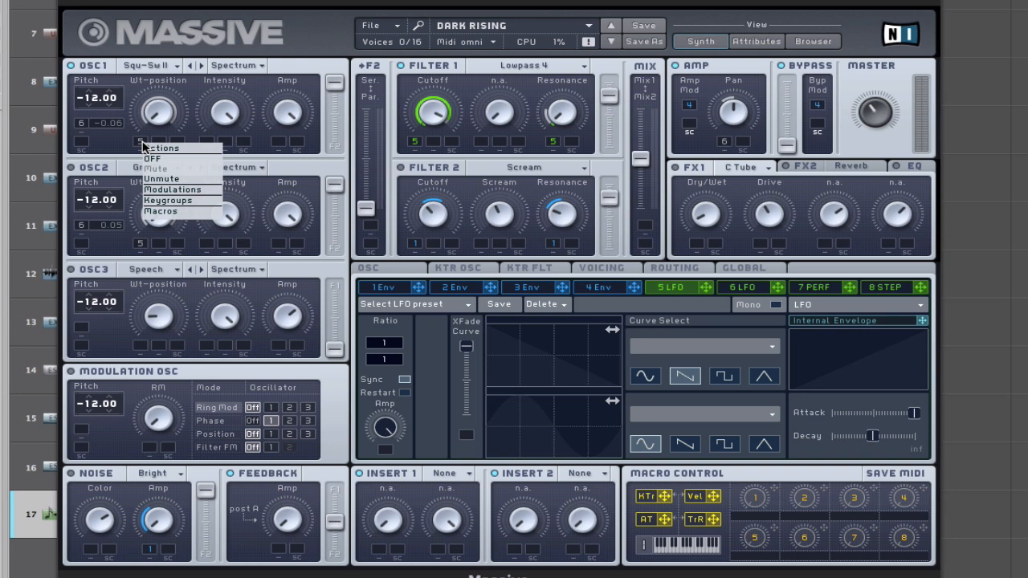
{"action": "left_click", "coordinate": [177, 179]}
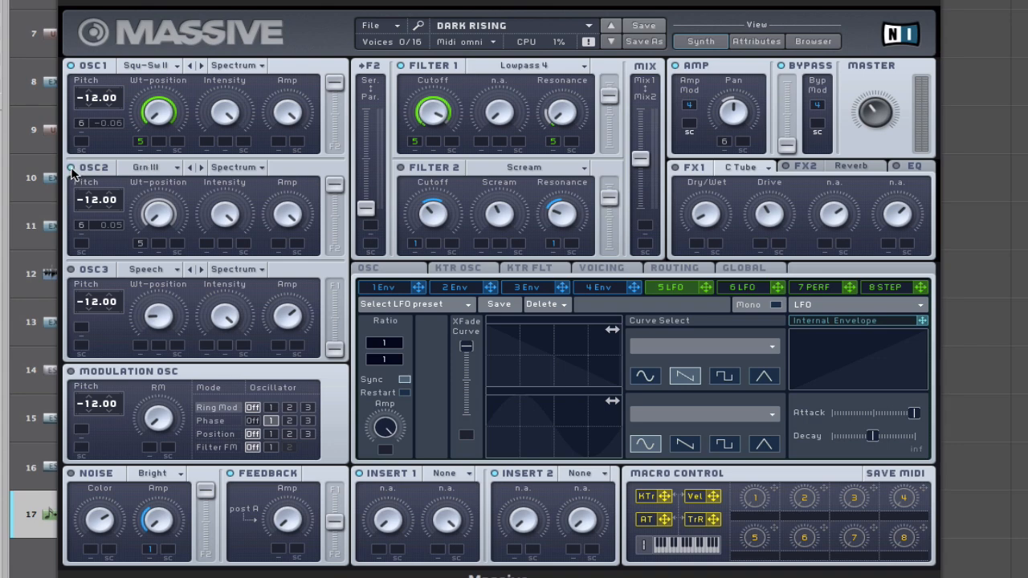
Step: Check OSC2's Groan III wavetable choice, unmute the LFO 5 modulation on its wavetable position, and play back the pad
{"action": "left_click", "coordinate": [176, 167]}
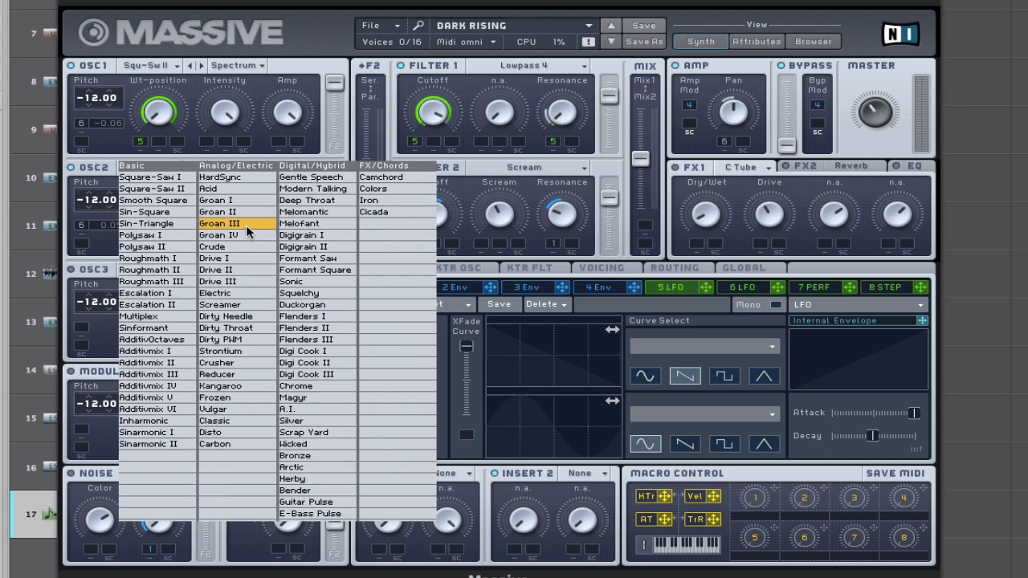
{"action": "left_click", "coordinate": [112, 169]}
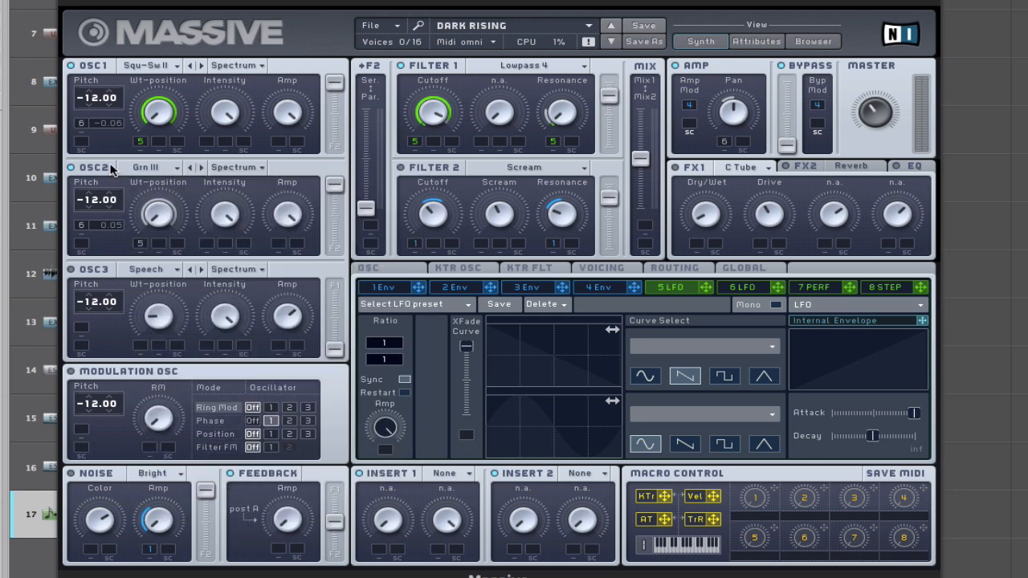
{"action": "right_click", "coordinate": [138, 243]}
{"action": "left_click", "coordinate": [156, 278]}
{"action": "key", "text": "space"}
Step: Turn on OSC3, check its Gentle Speech wavetable choice, and turn on Filter 2
{"action": "left_click", "coordinate": [71, 270]}
{"action": "left_click", "coordinate": [175, 273]}
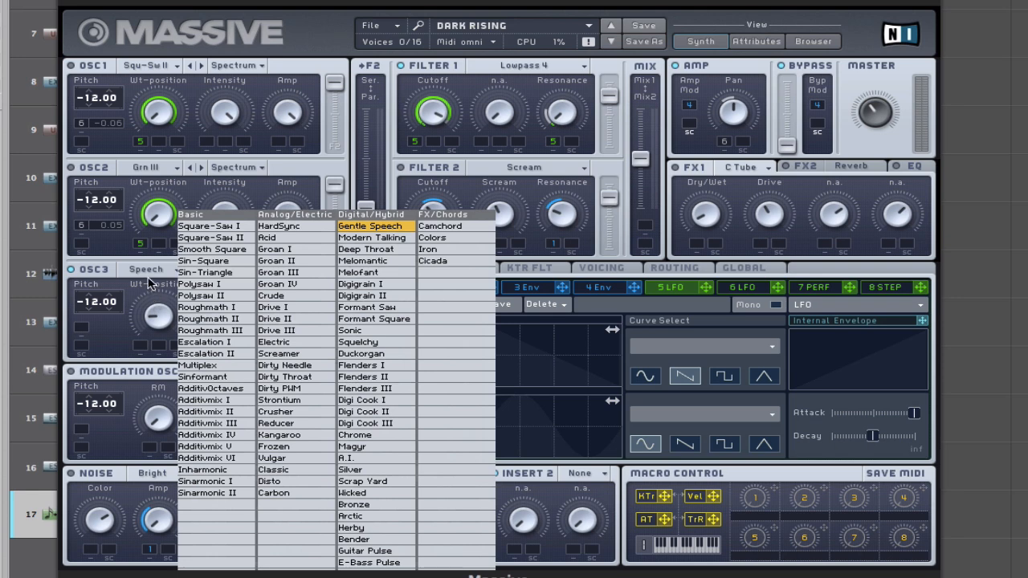
{"action": "left_click", "coordinate": [135, 297]}
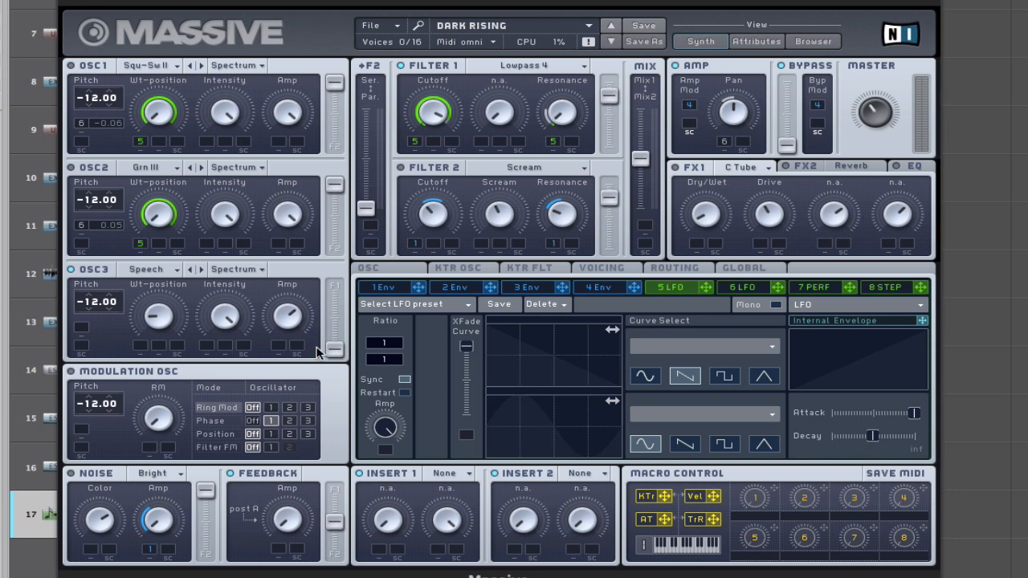
{"action": "left_click", "coordinate": [400, 167]}
Step: Show envelope 1 and examine its decay, infinite loop setting and first morph curve list
{"action": "left_click", "coordinate": [388, 291]}
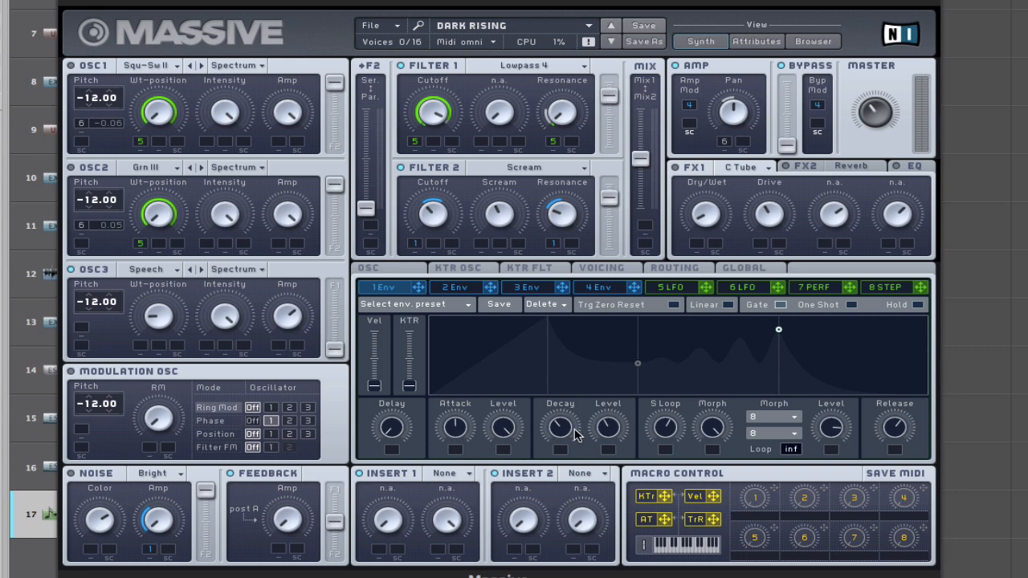
{"action": "left_click_drag", "start_coordinate": [566, 434], "coordinate": [566, 435]}
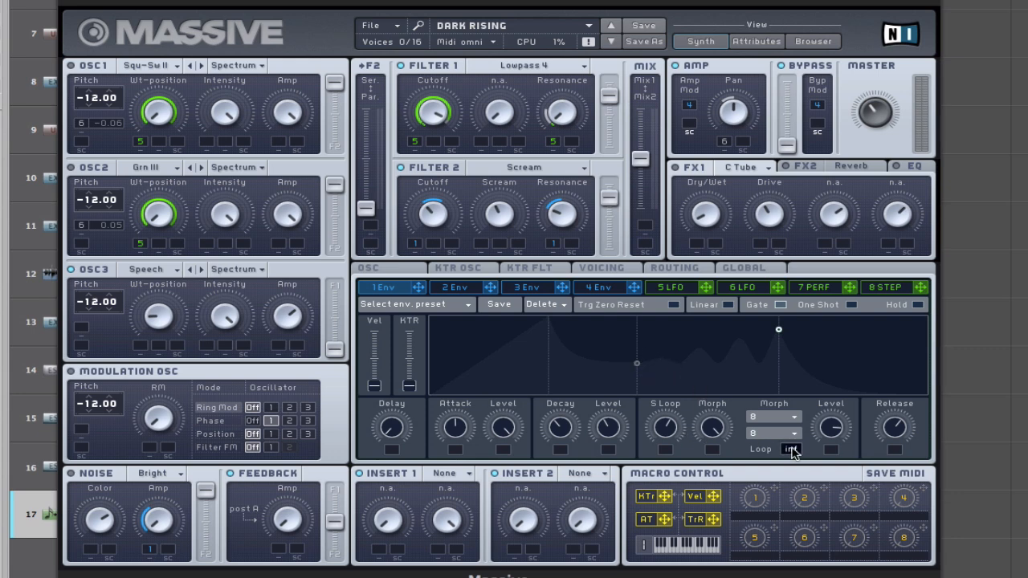
{"action": "left_click_drag", "start_coordinate": [791, 451], "coordinate": [816, 455]}
{"action": "left_click", "coordinate": [791, 416]}
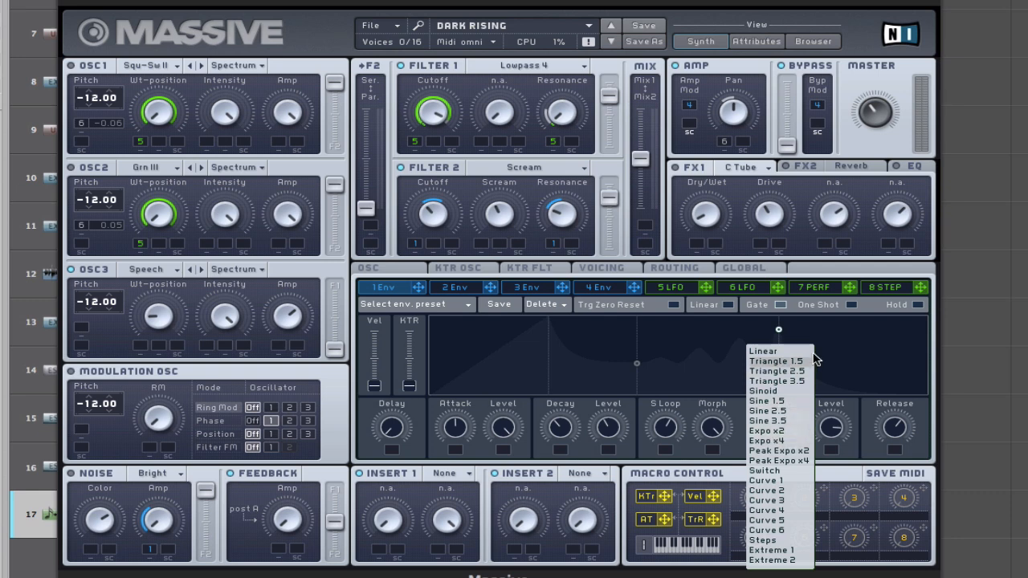
{"action": "left_click", "coordinate": [737, 416]}
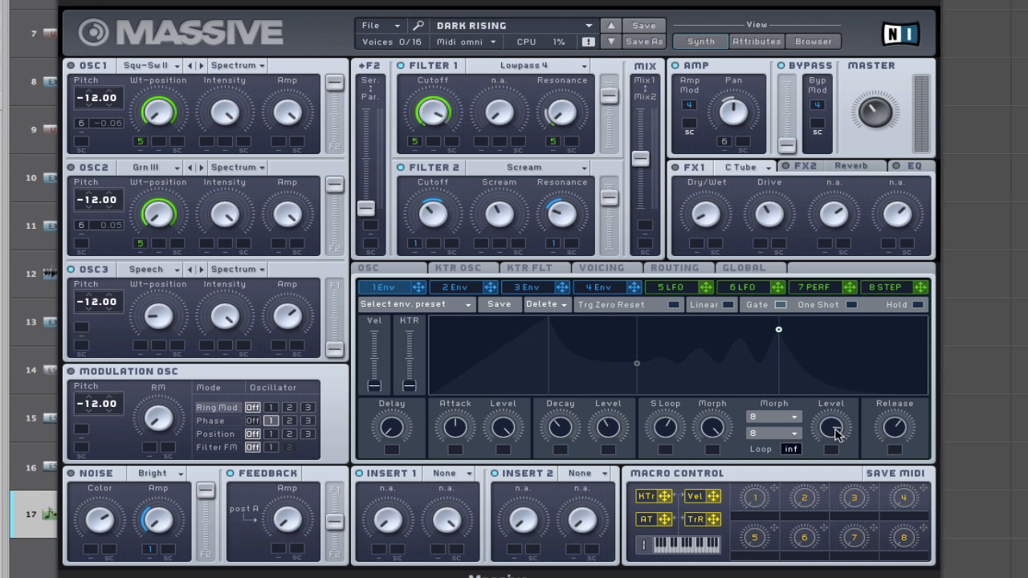
Step: Lower envelope 1's morph level to match the decay level, raise it partway back up, and play the pad
{"action": "left_click_drag", "start_coordinate": [835, 445], "coordinate": [848, 490]}
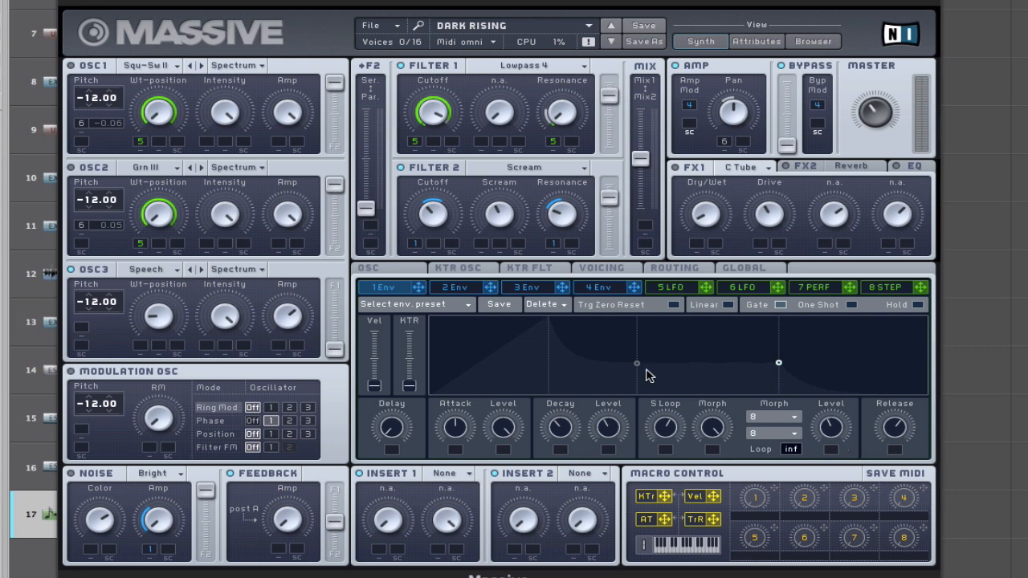
{"action": "left_click_drag", "start_coordinate": [831, 432], "coordinate": [831, 405]}
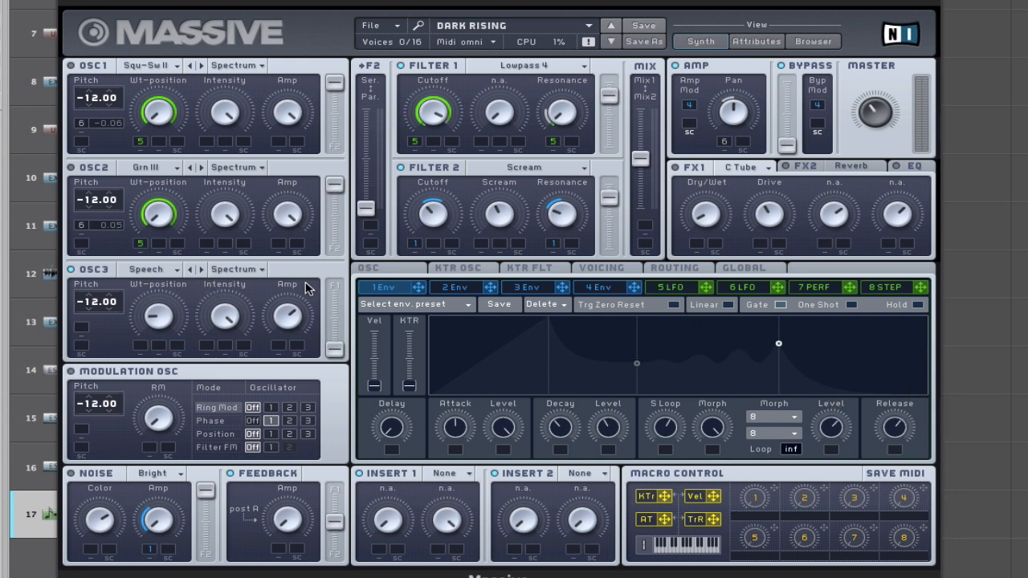
{"action": "key", "text": "space"}
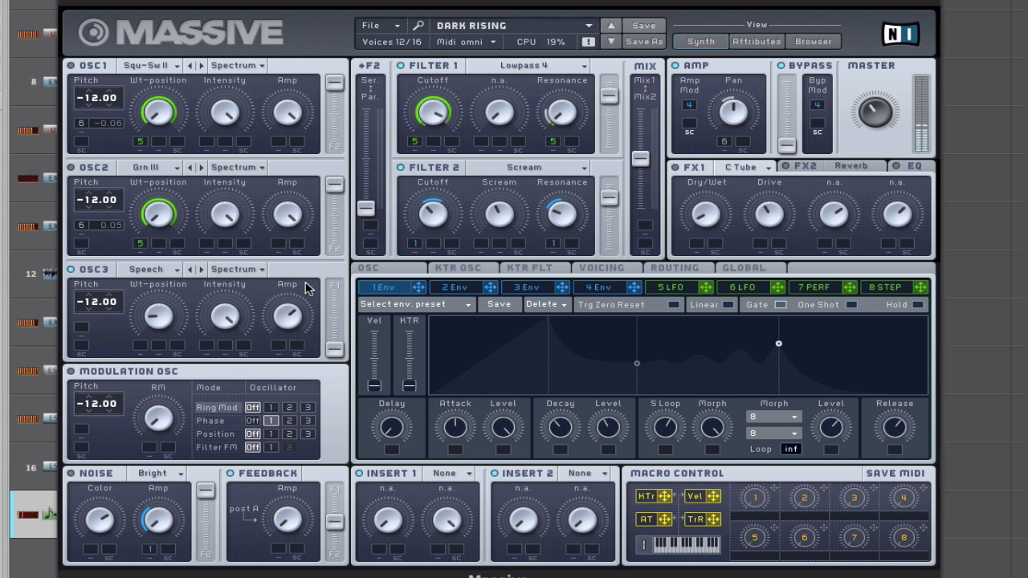
{"action": "key", "text": "space"}
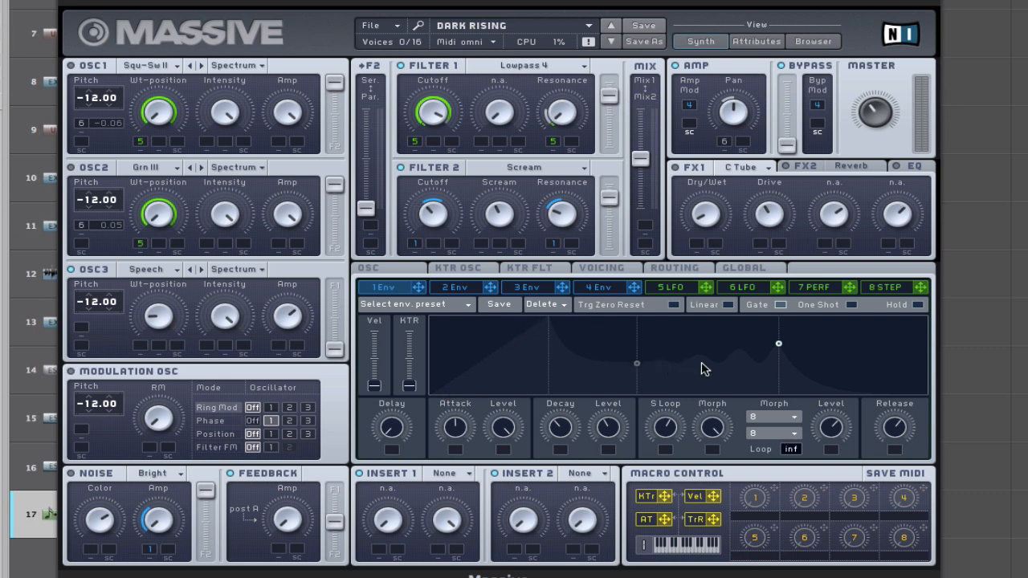
Step: Play the pad and turn OSC2 and OSC1 back on
{"action": "key", "text": "space"}
{"action": "left_click", "coordinate": [70, 167]}
{"action": "left_click", "coordinate": [71, 66]}
Step: Show the Modulation OSC's Phase amount for oscillator 1, turn on the Modulation OSC and Noise, and play back the pad
{"action": "left_click", "coordinate": [271, 422]}
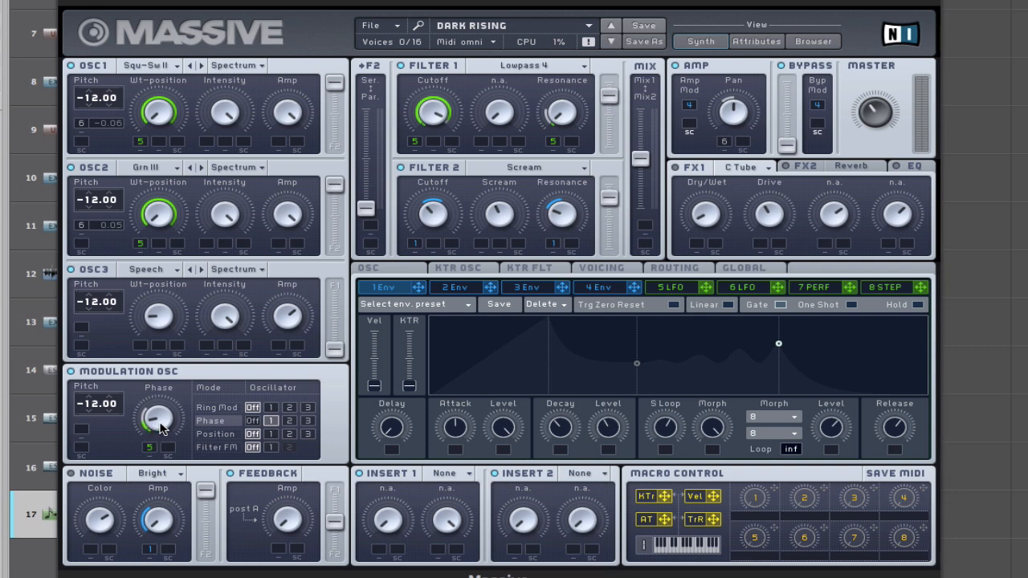
{"action": "key", "text": "space"}
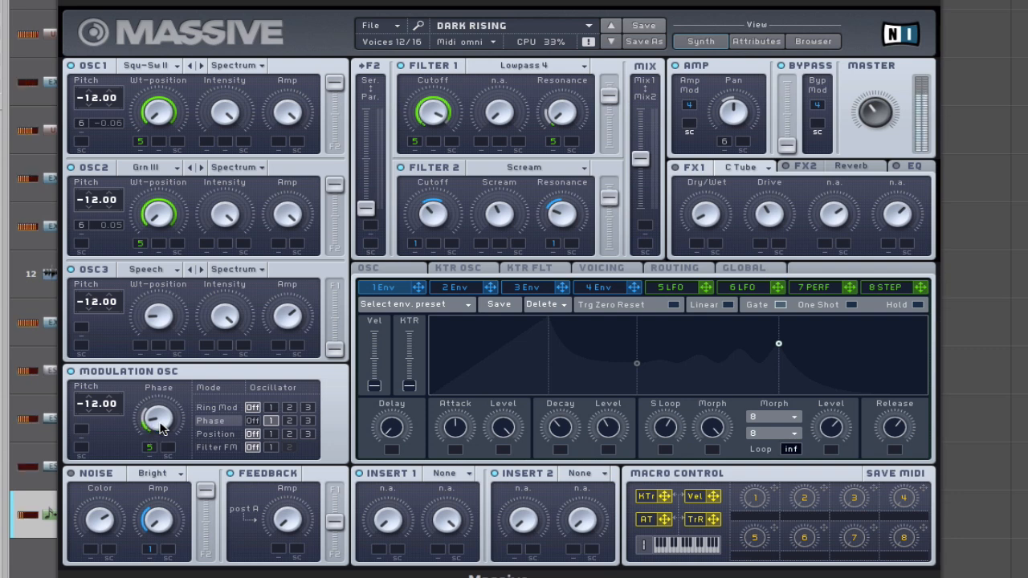
{"action": "key", "text": "space"}
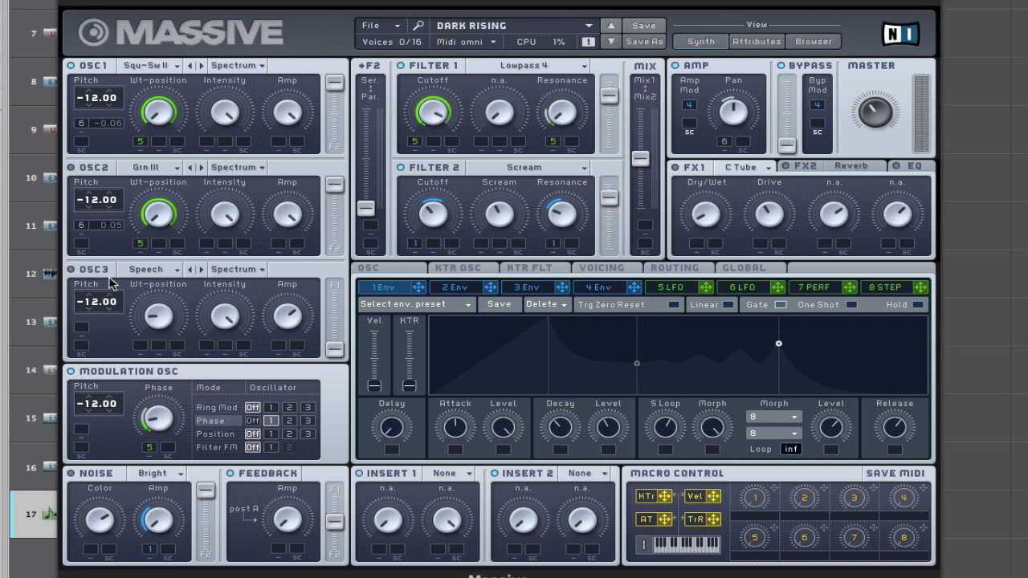
{"action": "key", "text": "space"}
{"action": "key", "text": "space"}
Step: Examine FX1's effect type list and keep Classic Tube selected
{"action": "left_click", "coordinate": [741, 168]}
{"action": "left_click", "coordinate": [696, 171]}
{"action": "left_click", "coordinate": [765, 169]}
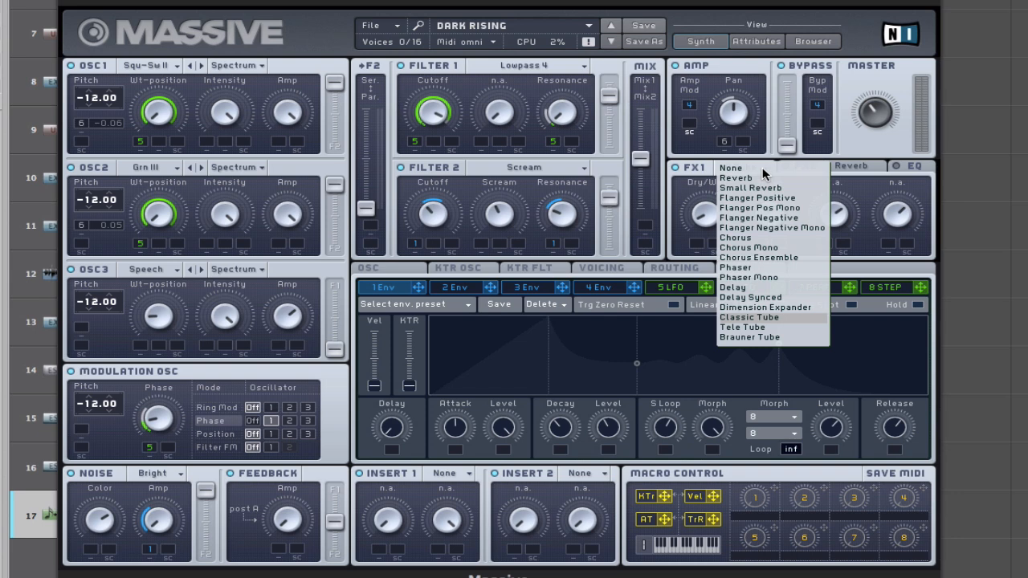
{"action": "left_click", "coordinate": [710, 169]}
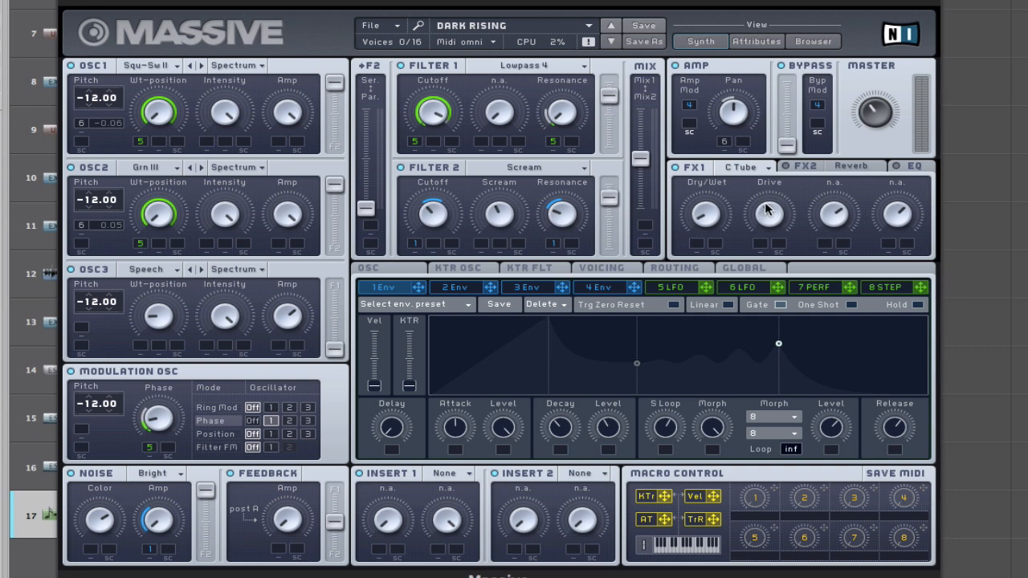
Step: Turn on FX1's Classic Tube during playback and replay the pad to hear the effect
{"action": "key", "text": "space"}
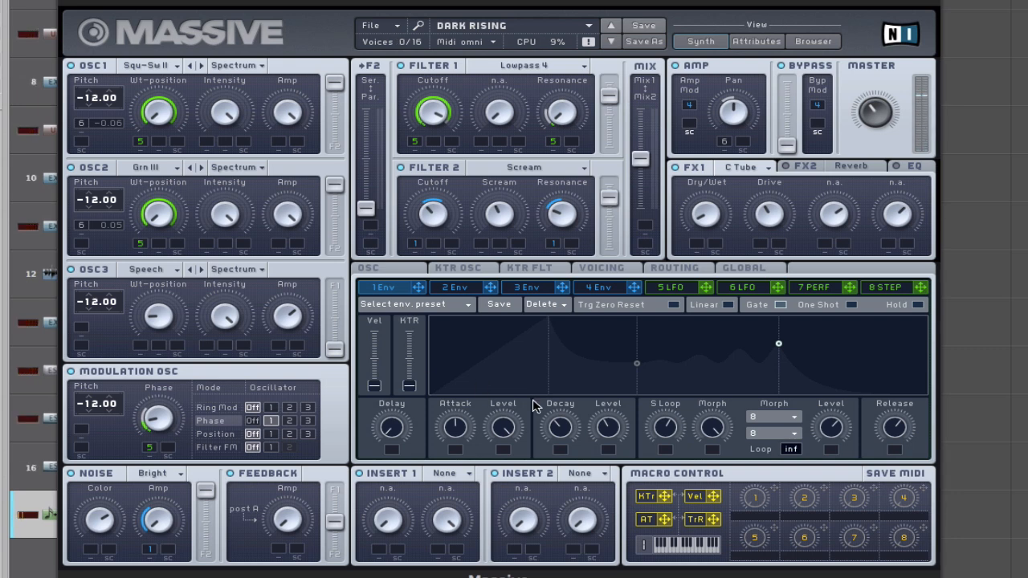
{"action": "left_click", "coordinate": [677, 163]}
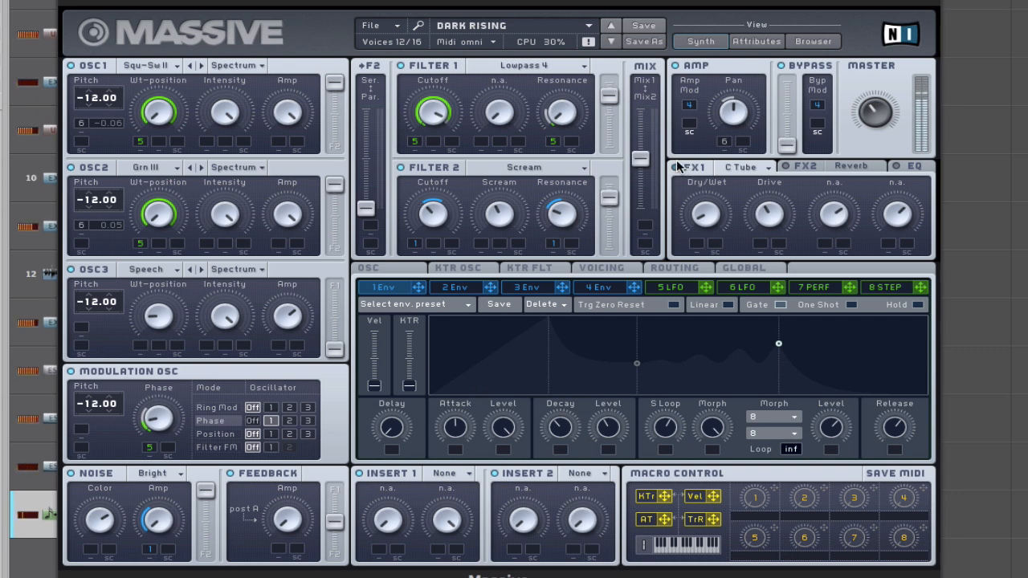
{"action": "key", "text": "space"}
{"action": "key", "text": "space"}
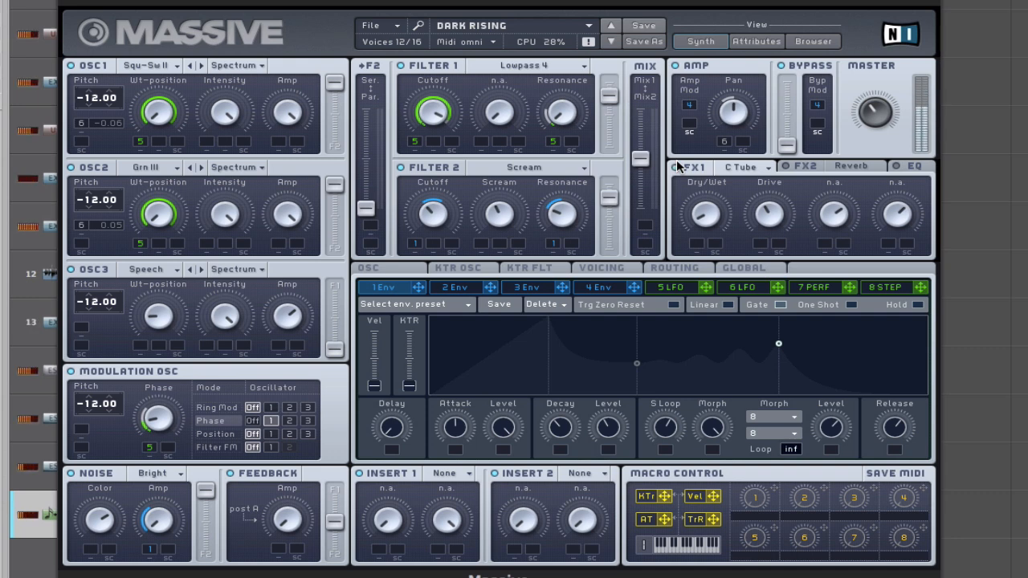
{"action": "key", "text": "space"}
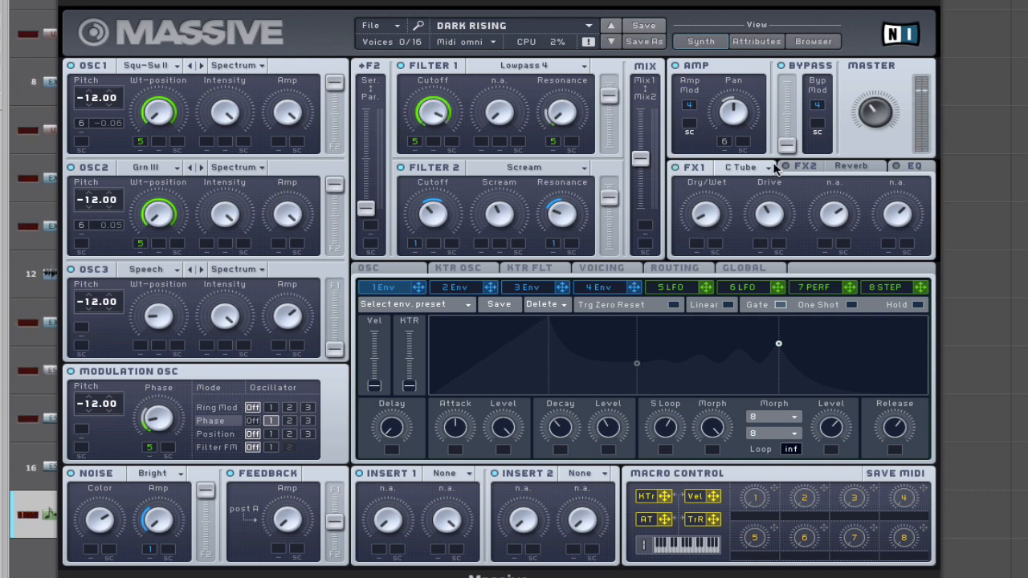
Step: Show FX2, keep Reverb as its effect type, and turn it on while the pad plays
{"action": "left_click", "coordinate": [825, 170]}
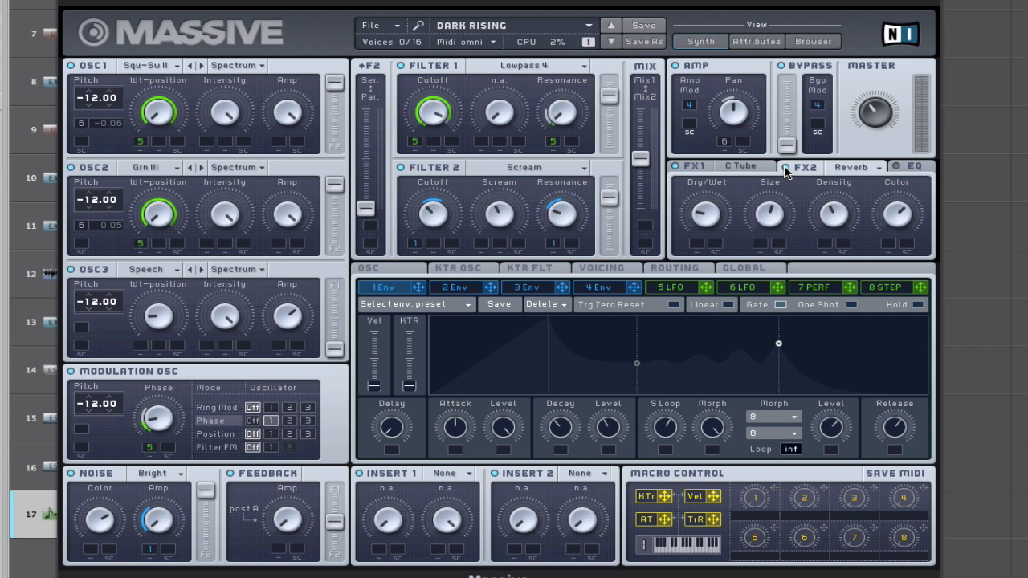
{"action": "left_click", "coordinate": [879, 171]}
{"action": "left_click", "coordinate": [853, 181]}
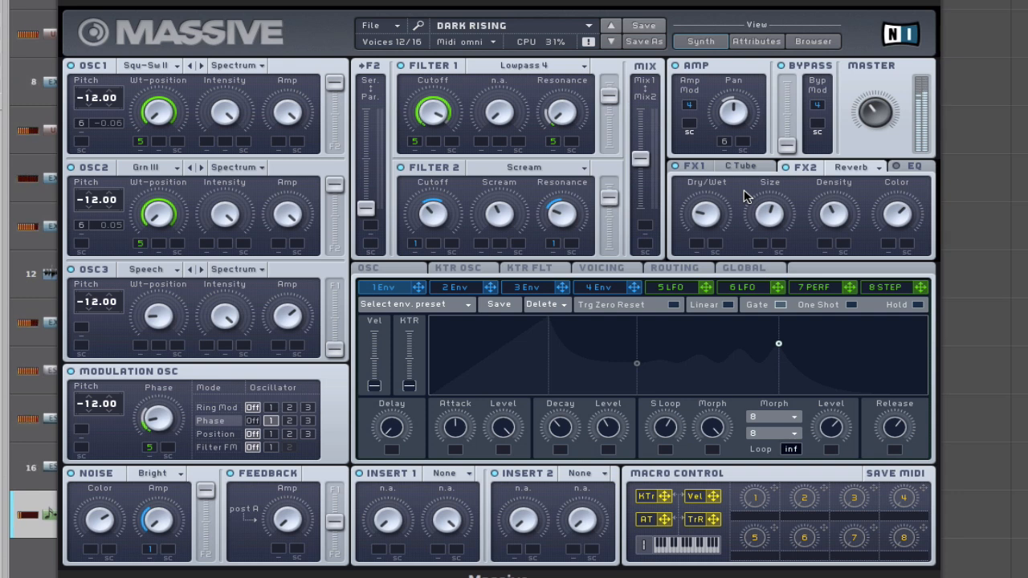
{"action": "left_click", "coordinate": [788, 167]}
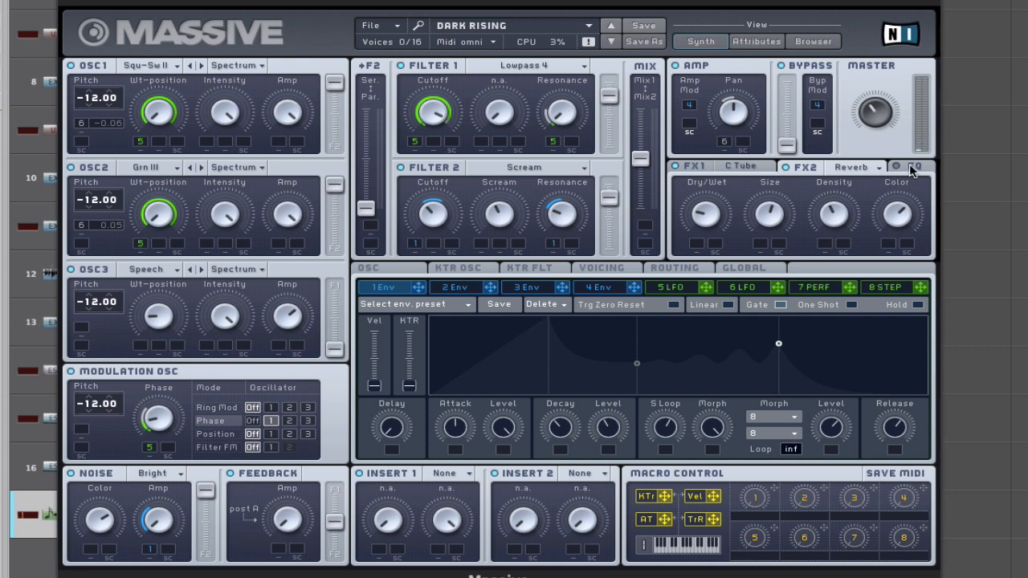
Step: Turn on Massive's EQ, show its shelf, boost and frequency settings, and play back the pad
{"action": "left_click", "coordinate": [917, 168]}
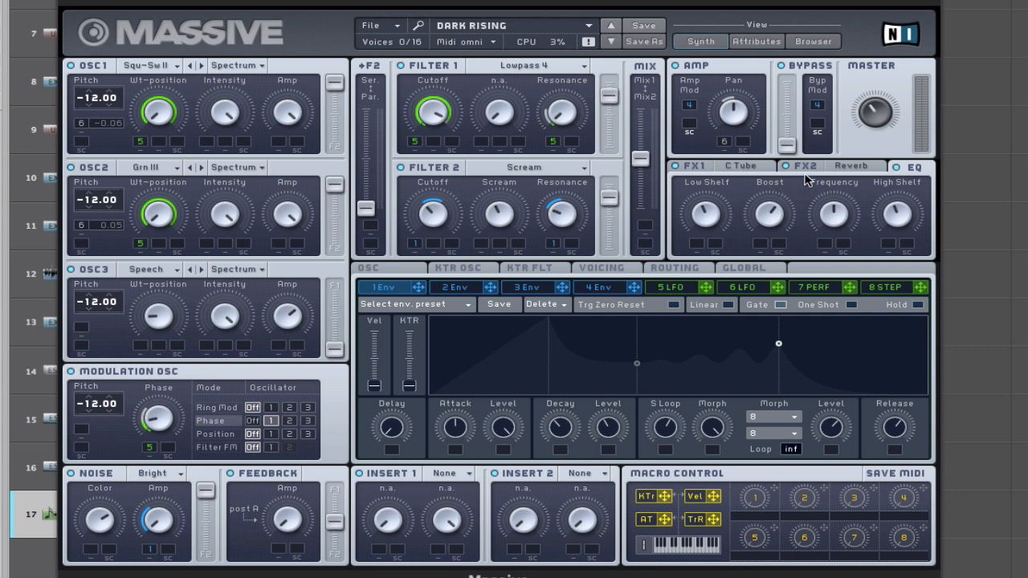
{"action": "left_click_drag", "start_coordinate": [695, 213], "coordinate": [698, 229]}
{"action": "key", "text": "space"}
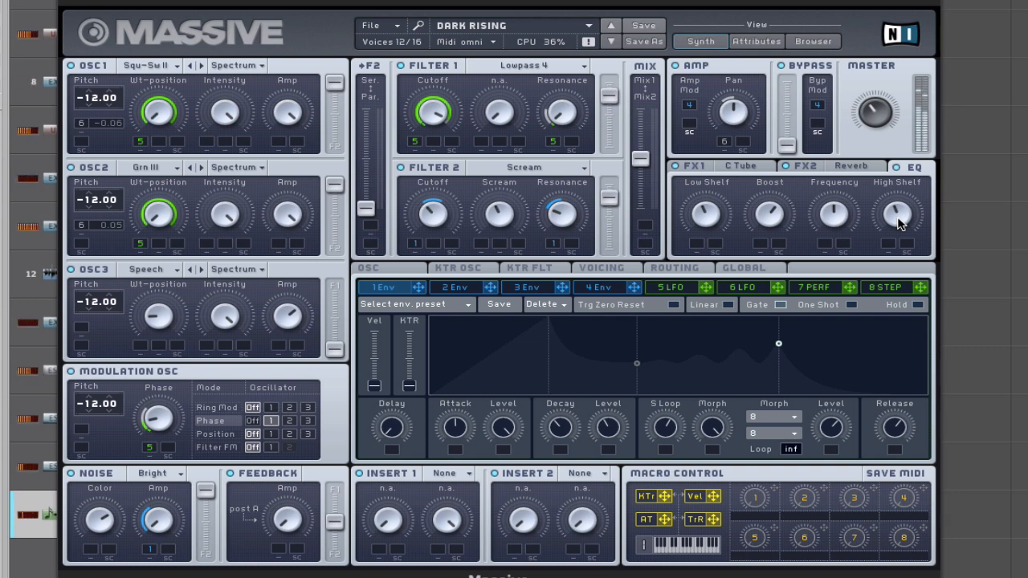
{"action": "key", "text": "space"}
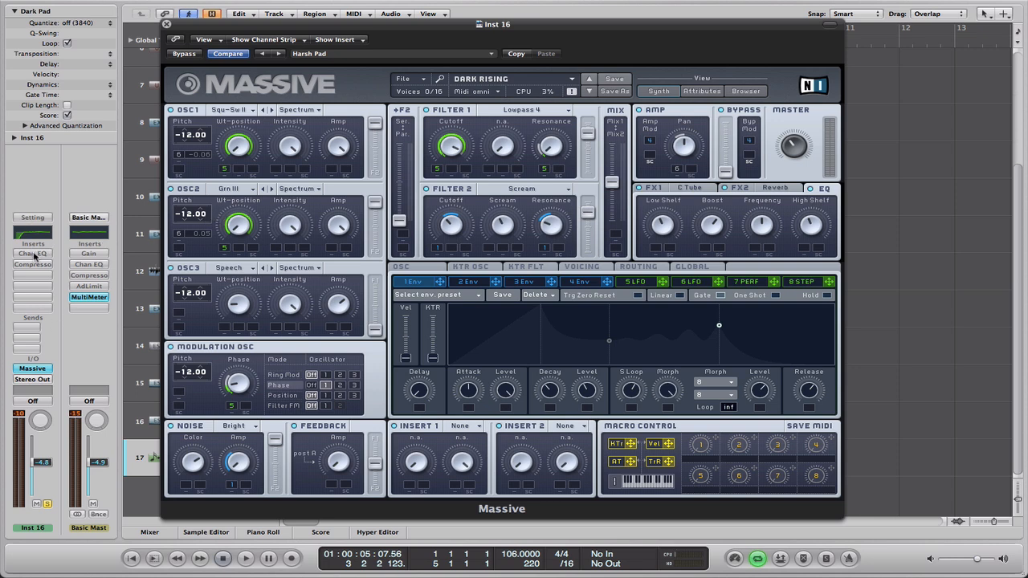
Step: Enable and open the Channel EQ on Inst 16, switch off its 80 Hz low cut and 2100 Hz bands, and play the pad
{"action": "left_click", "coordinate": [34, 254]}
{"action": "double_click", "coordinate": [38, 236]}
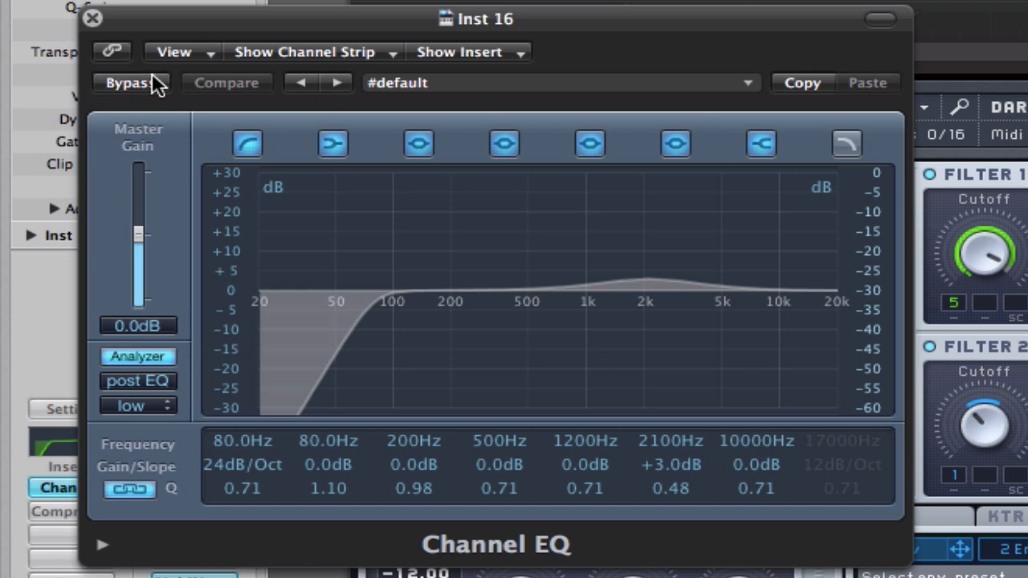
{"action": "left_click", "coordinate": [253, 149]}
{"action": "left_click", "coordinate": [674, 146]}
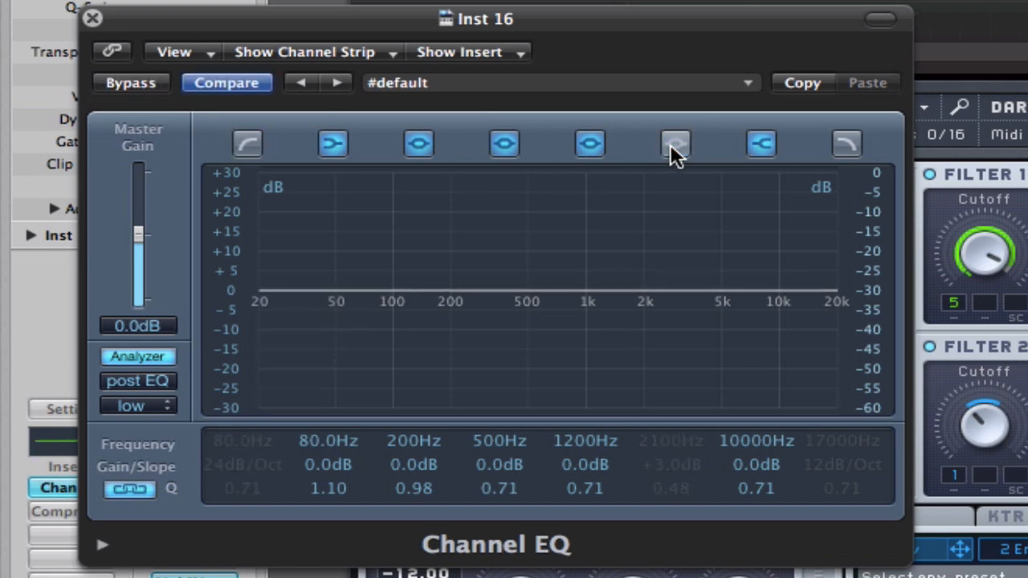
{"action": "key", "text": "space"}
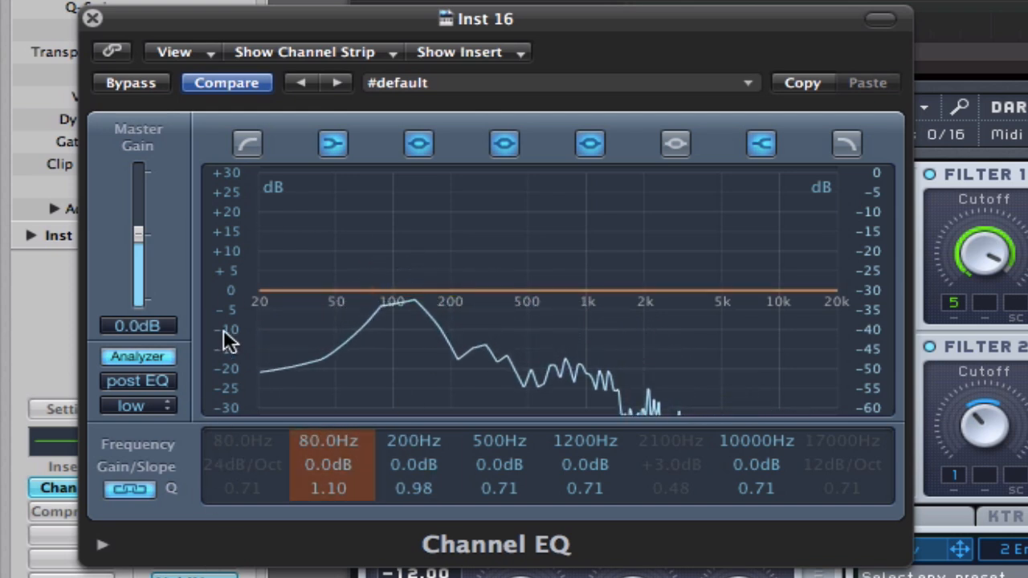
Step: Switch the 80 Hz low cut and the +3.0 dB 2100 Hz band back on and play the pad
{"action": "left_click", "coordinate": [248, 146]}
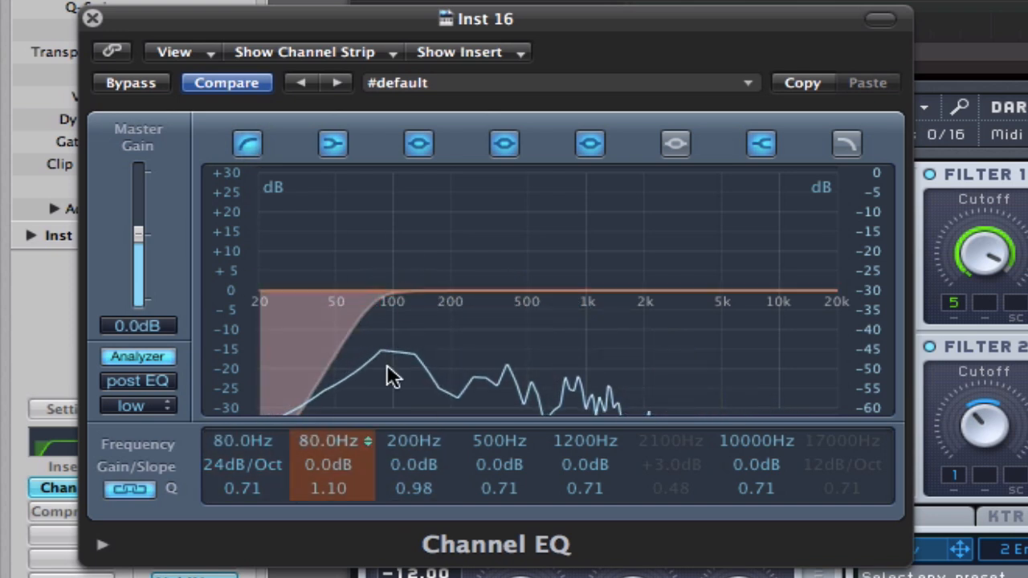
{"action": "left_click", "coordinate": [671, 146]}
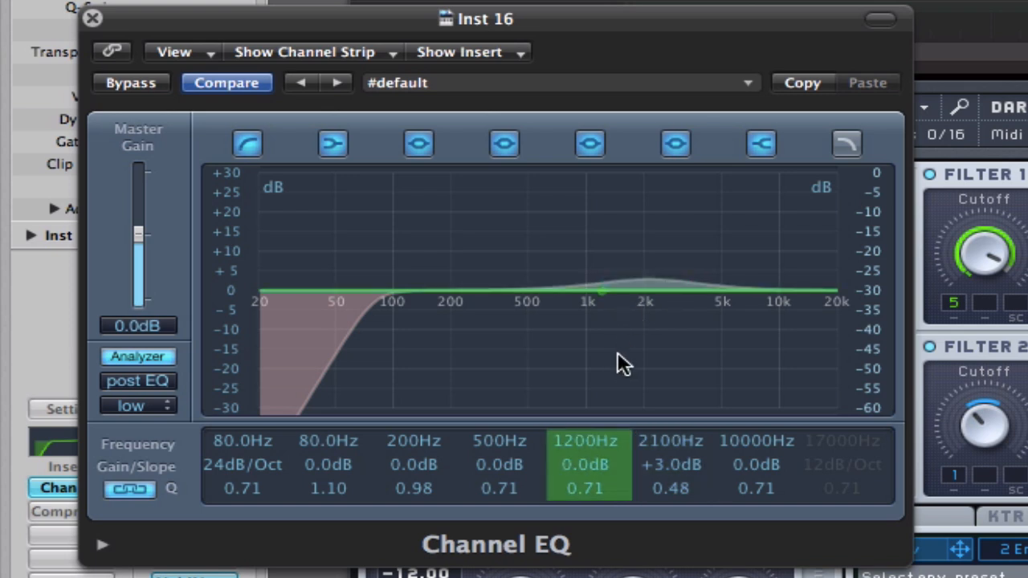
{"action": "key", "text": "space"}
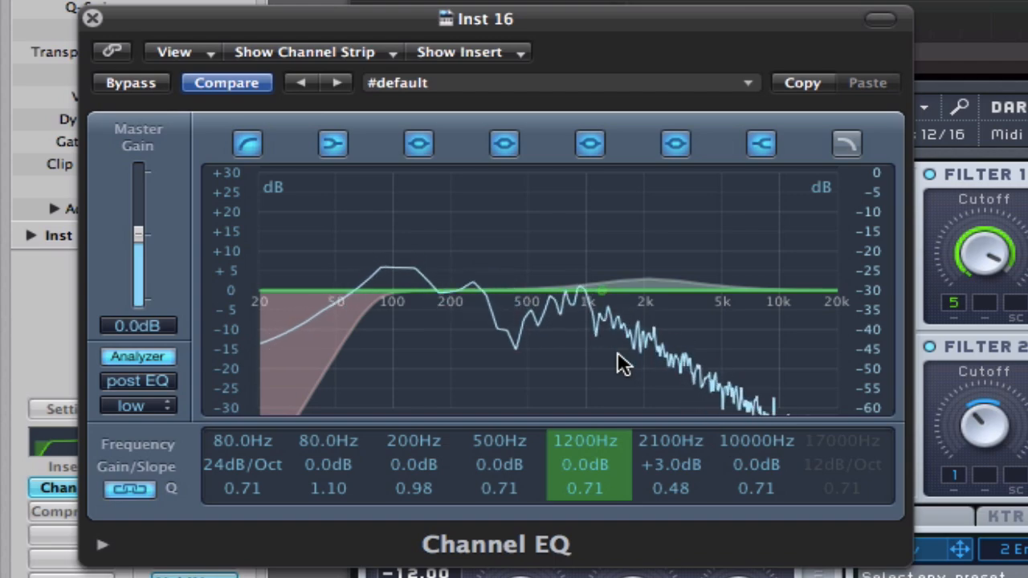
Step: Close the Channel EQ and Massive windows and open the mixer at the channel faders
{"action": "left_click", "coordinate": [93, 17]}
{"action": "left_click", "coordinate": [166, 18]}
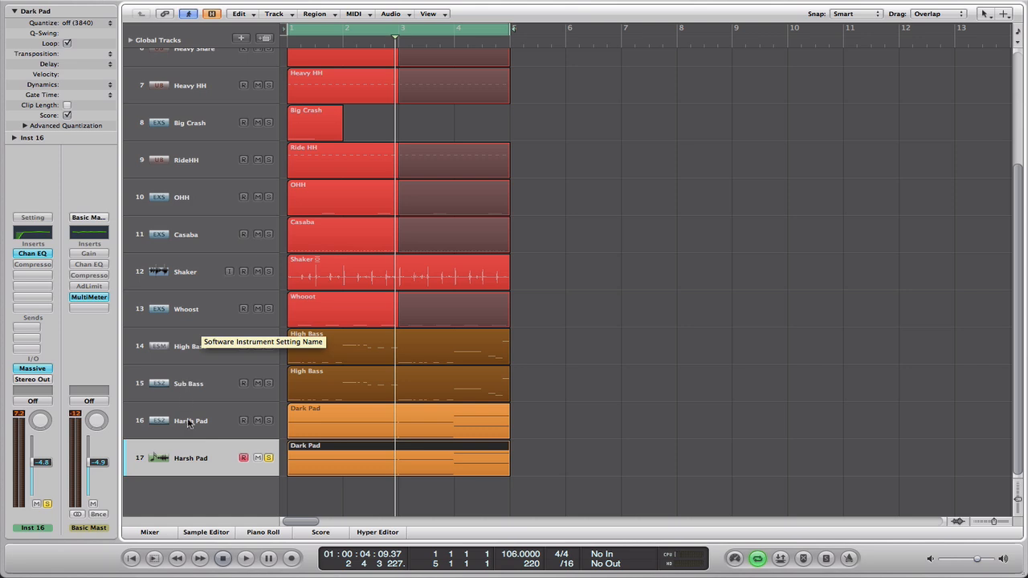
{"action": "left_click", "coordinate": [150, 532]}
{"action": "scroll", "coordinate": [789, 392], "scroll_direction": "down", "scroll_amount": 2}
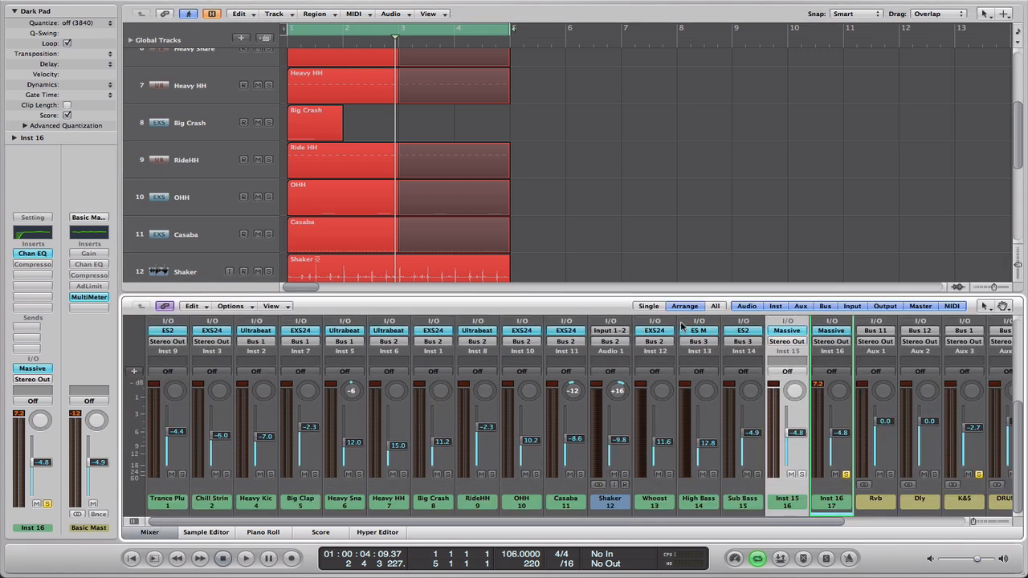
Step: Close the mixer and play back the soloed Harsh Pad on track 17 in the arrangement
{"action": "key", "text": "x"}
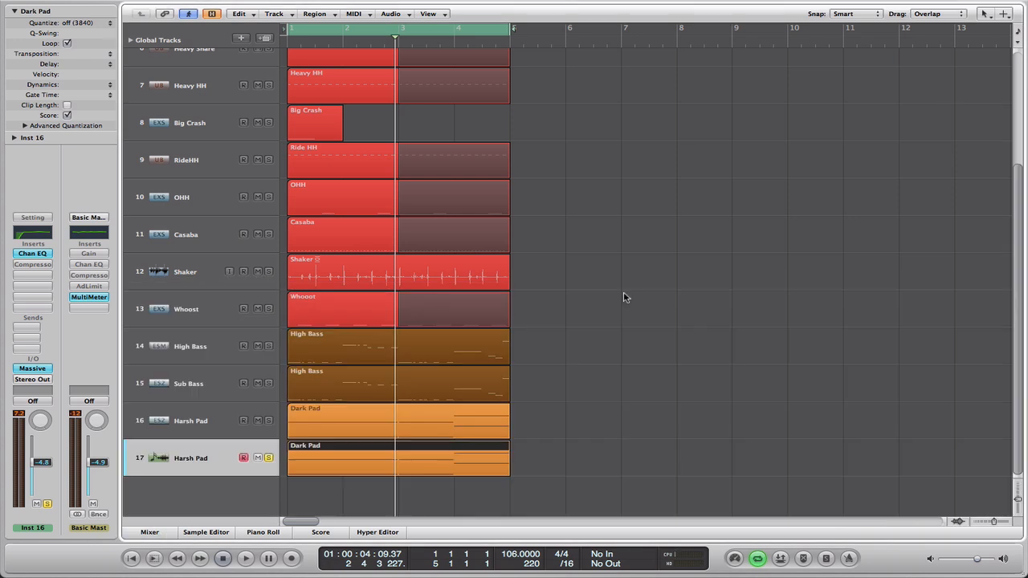
{"action": "key", "text": "space"}
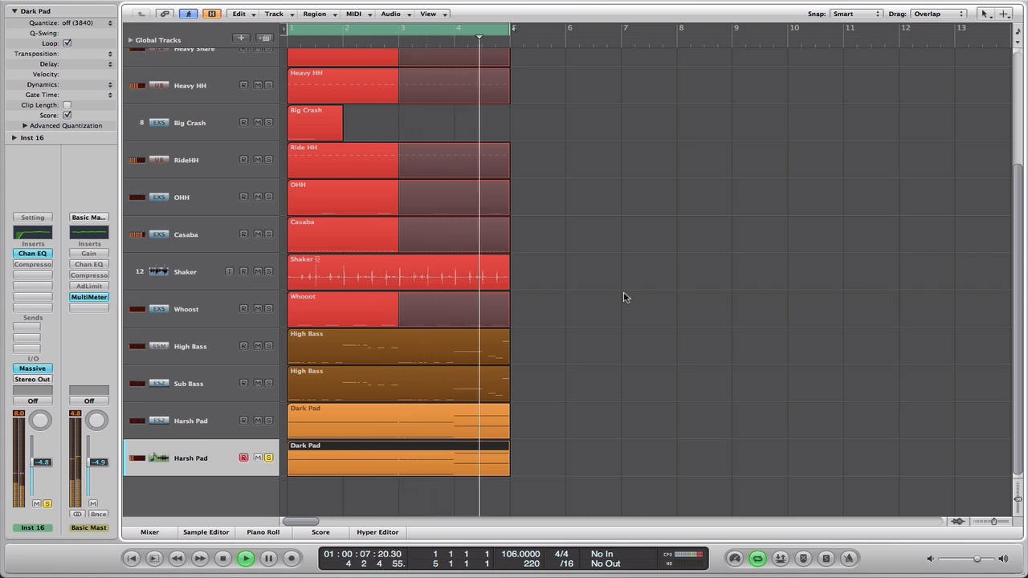
{"action": "key", "text": "space"}
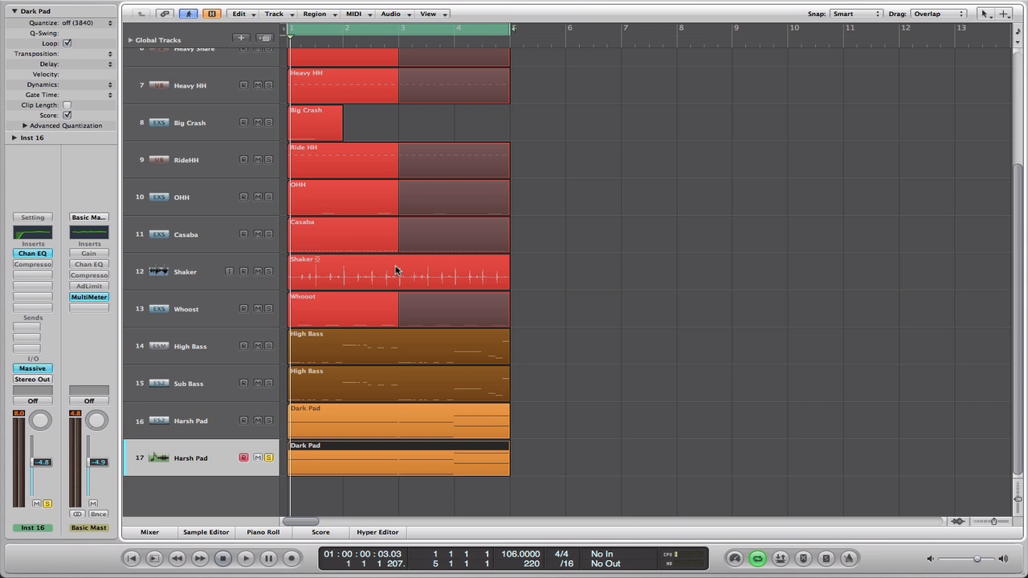
Step: Enable and open the Compressor on Inst 16 and set its side chain input to Bus 1
{"action": "left_click", "coordinate": [35, 268], "text": "alt"}
{"action": "left_click", "coordinate": [34, 265]}
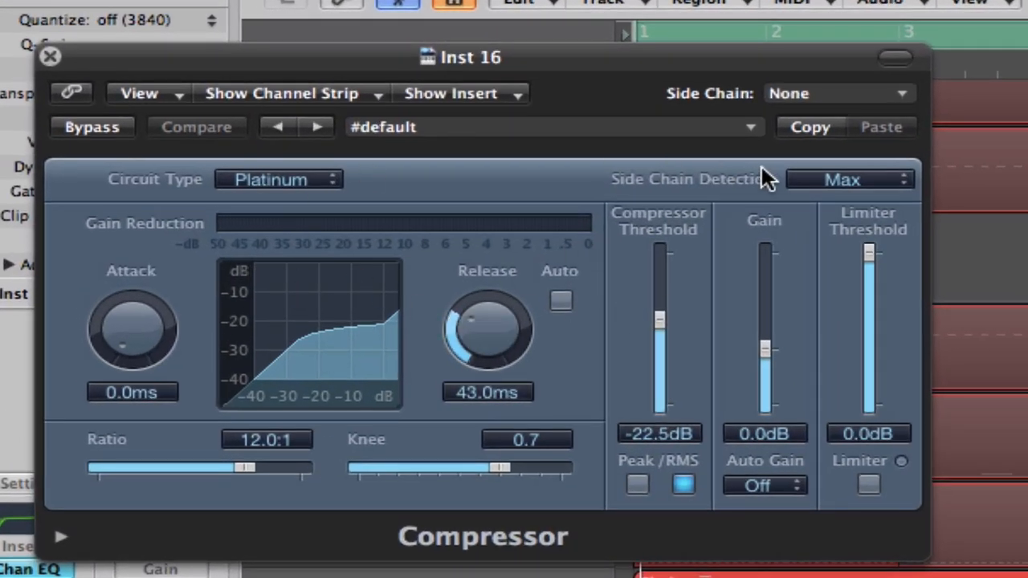
{"action": "left_click", "coordinate": [903, 94]}
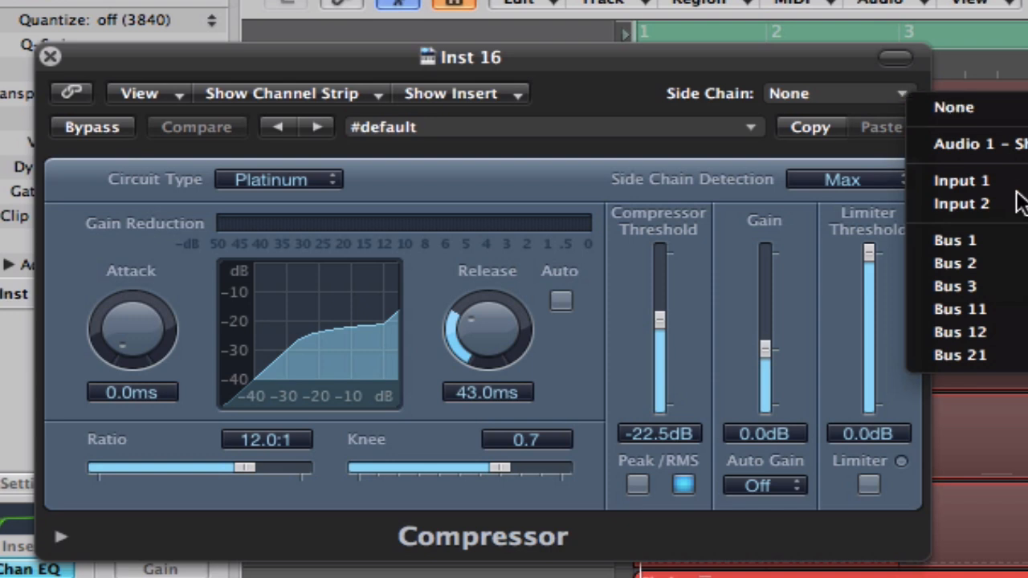
{"action": "left_click", "coordinate": [1014, 240]}
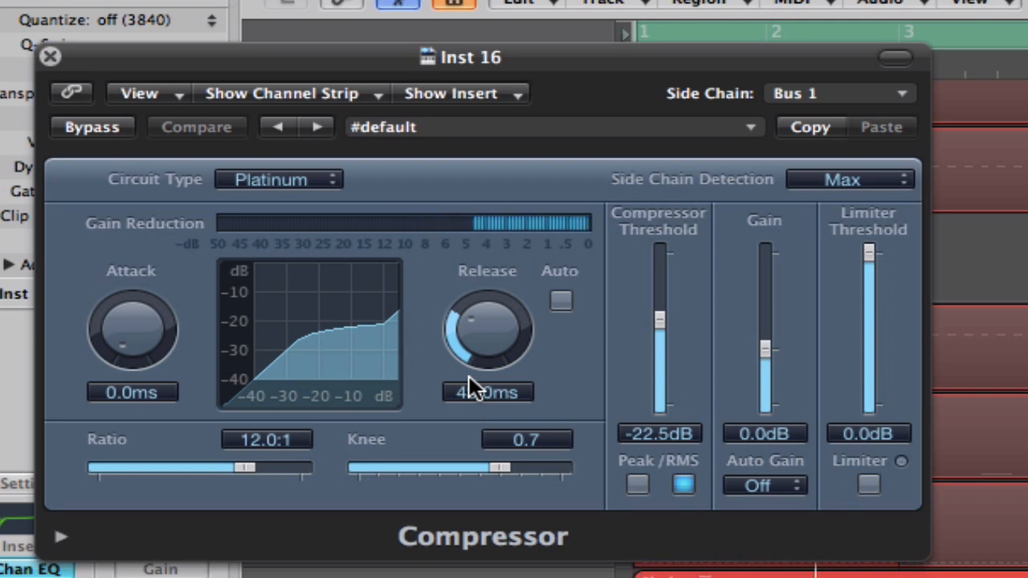
Step: Bypass and re-enable the Compressor to compare the pad with and without side-chain compression, and close the plug-in window
{"action": "left_click", "coordinate": [95, 125]}
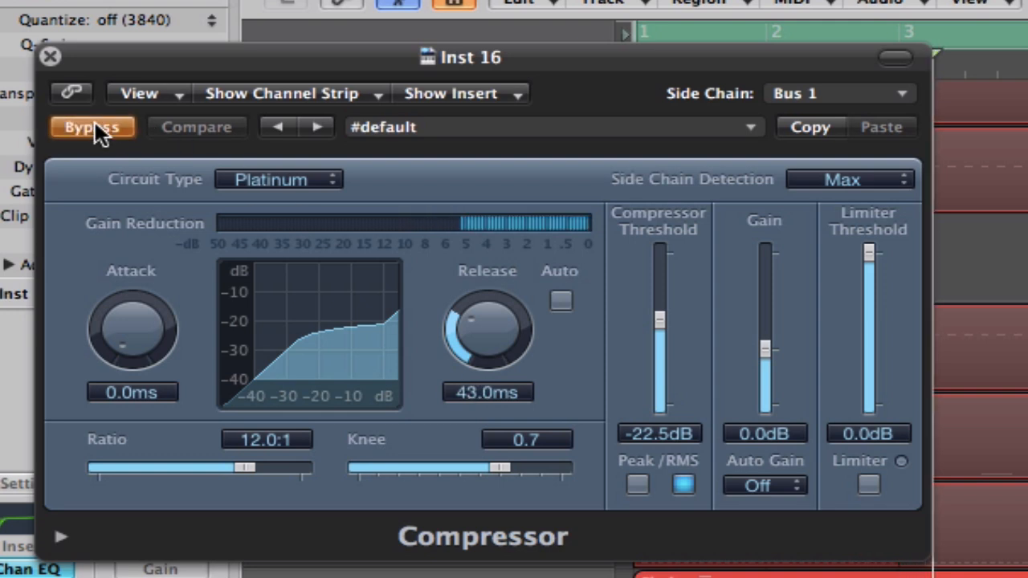
{"action": "left_click", "coordinate": [95, 126]}
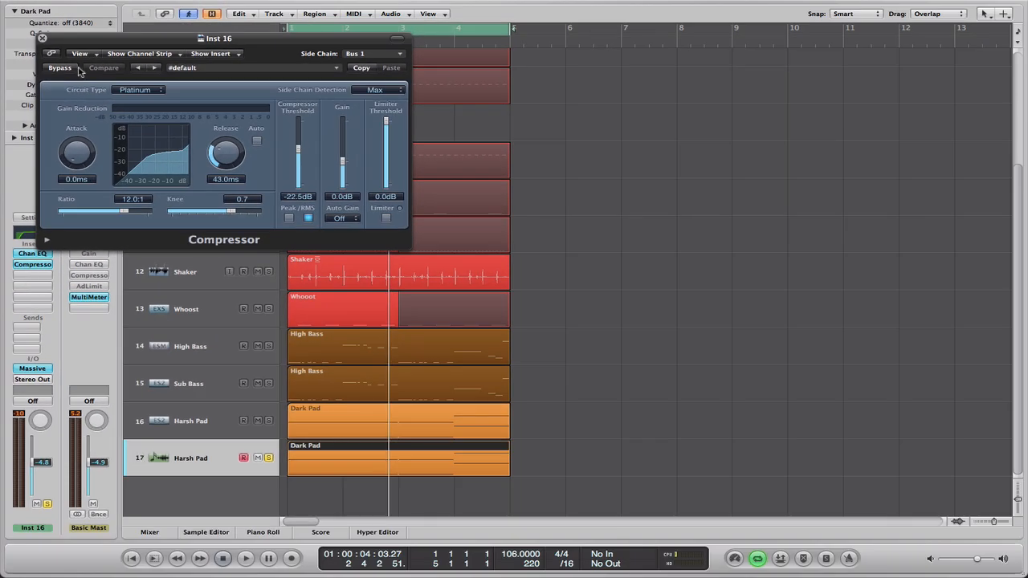
{"action": "left_click", "coordinate": [43, 38]}
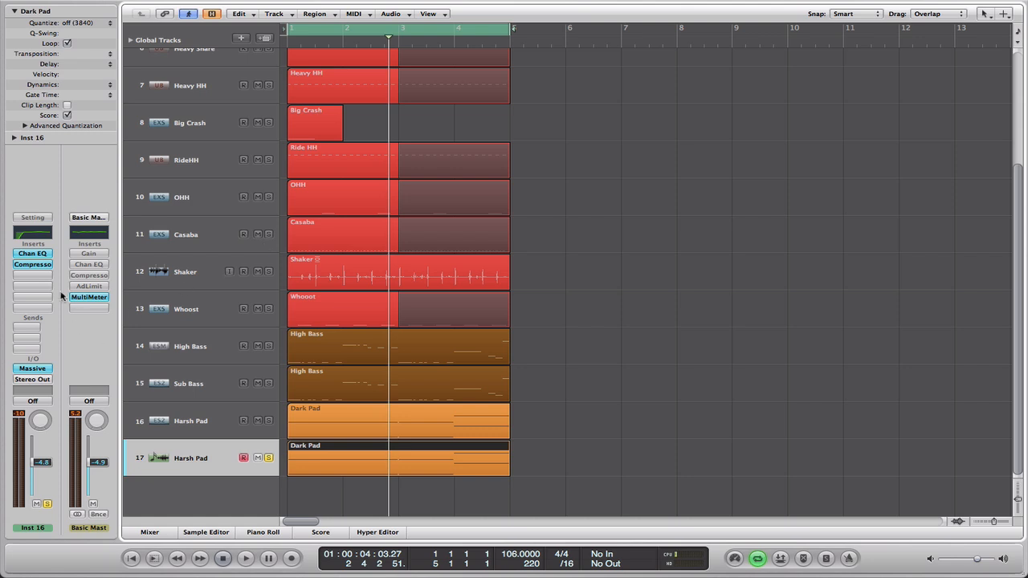
Step: Insert a Sample Delay below the Compressor on Inst 16 and set its Delay R to 169 samples
{"action": "left_click", "coordinate": [34, 279]}
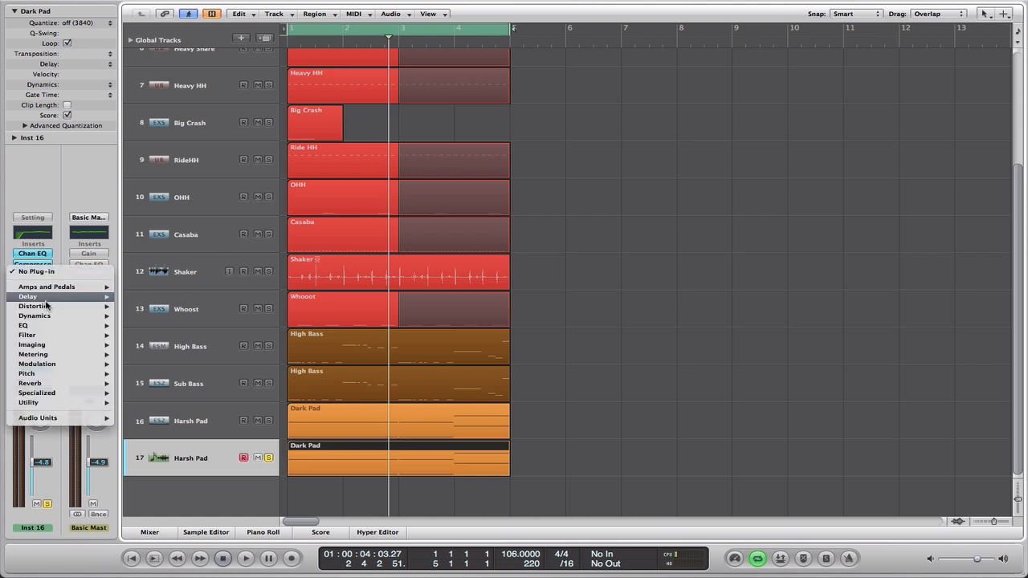
{"action": "mouse_move", "coordinate": [56, 316]}
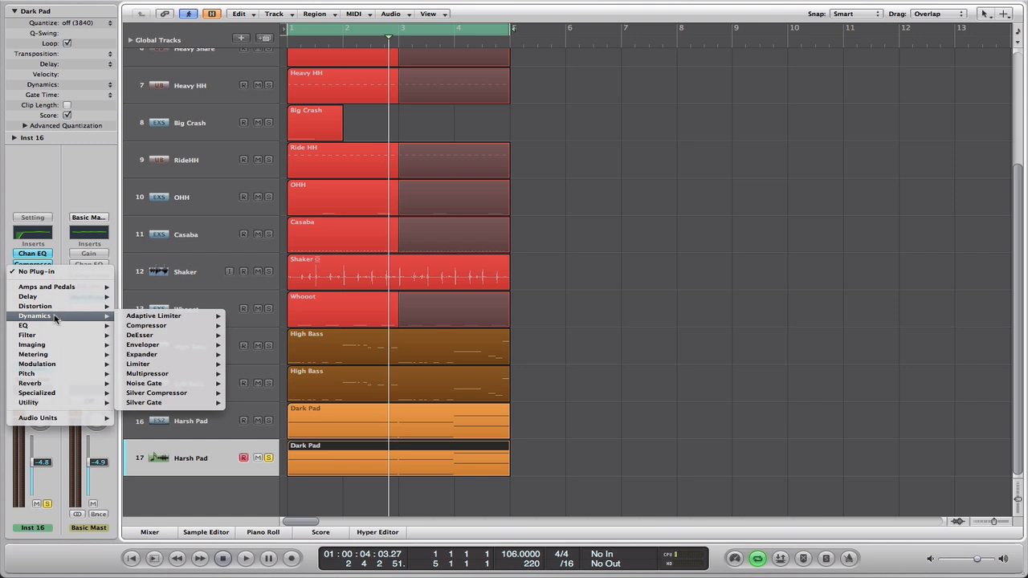
{"action": "mouse_move", "coordinate": [57, 298]}
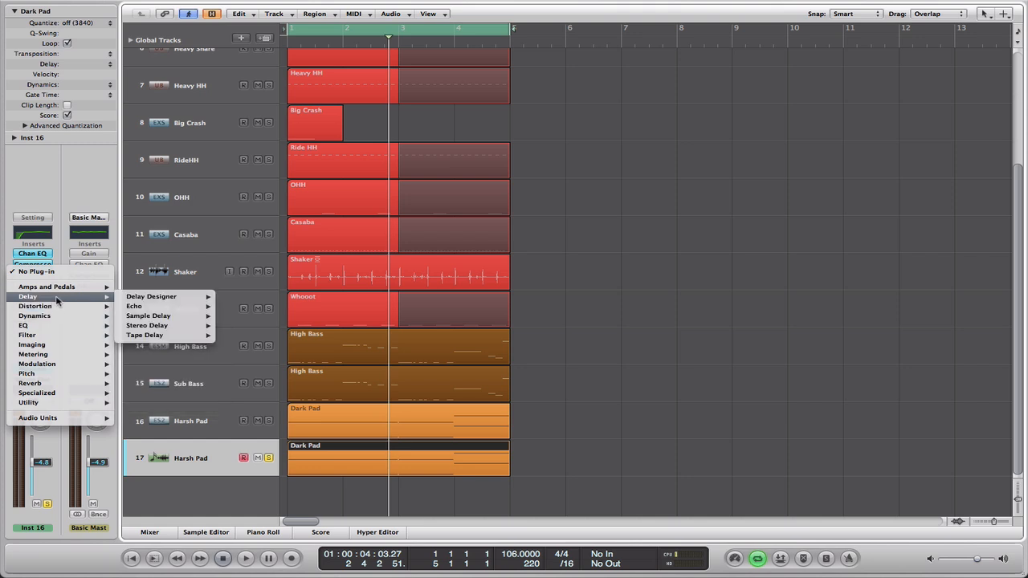
{"action": "left_click", "coordinate": [182, 322]}
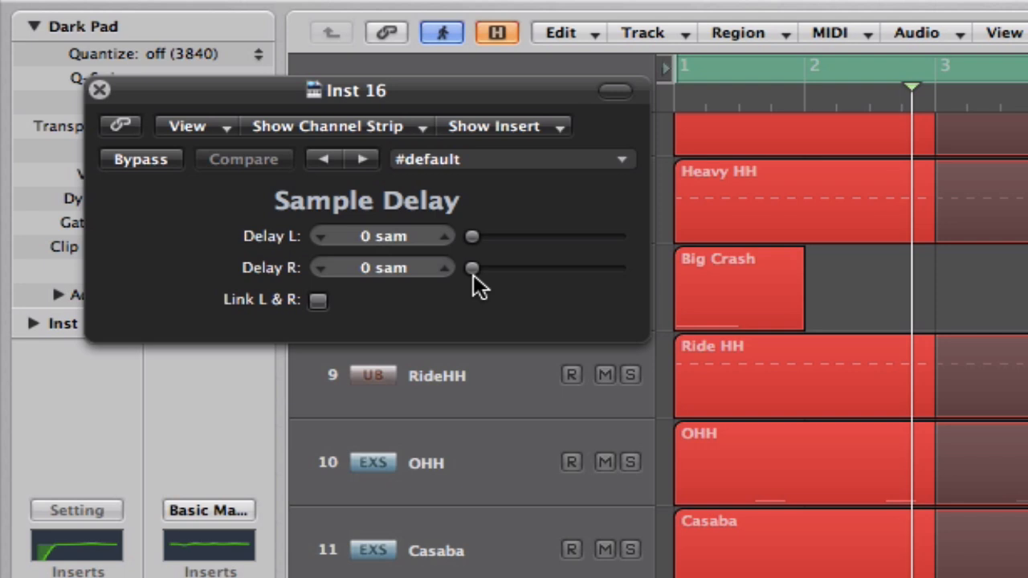
{"action": "key", "text": "space"}
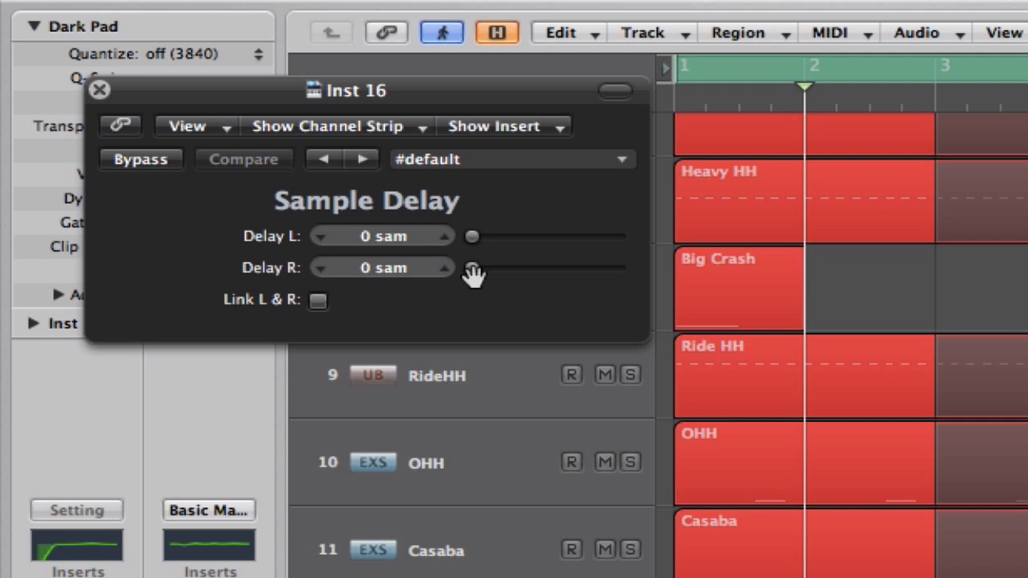
{"action": "left_click_drag", "start_coordinate": [472, 274], "coordinate": [475, 274]}
{"action": "left_click_drag", "start_coordinate": [475, 273], "coordinate": [474, 270]}
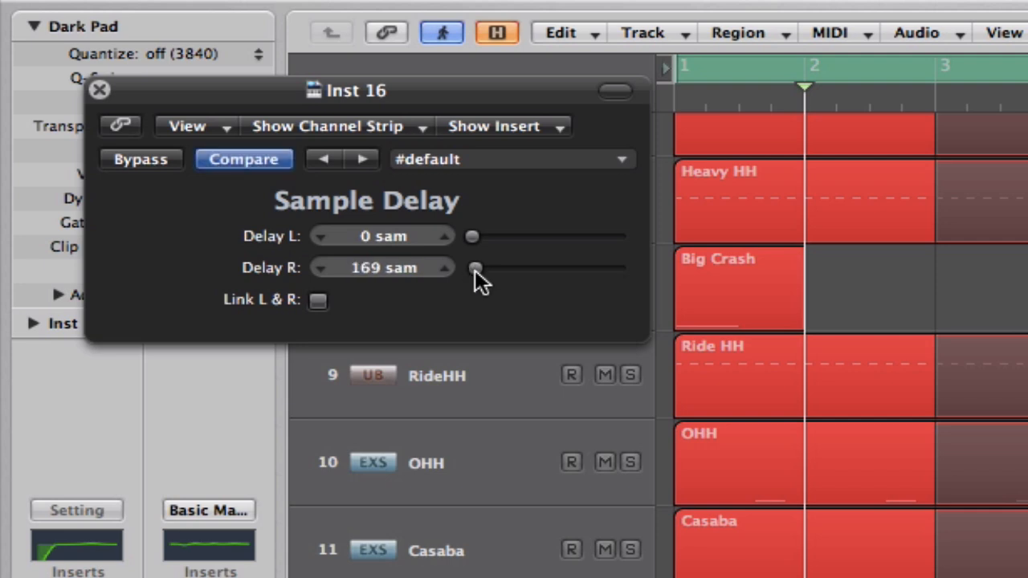
Step: Play the pad through the Sample Delay, bypassing and re-enabling the effect to compare the stereo sound
{"action": "key", "text": "space"}
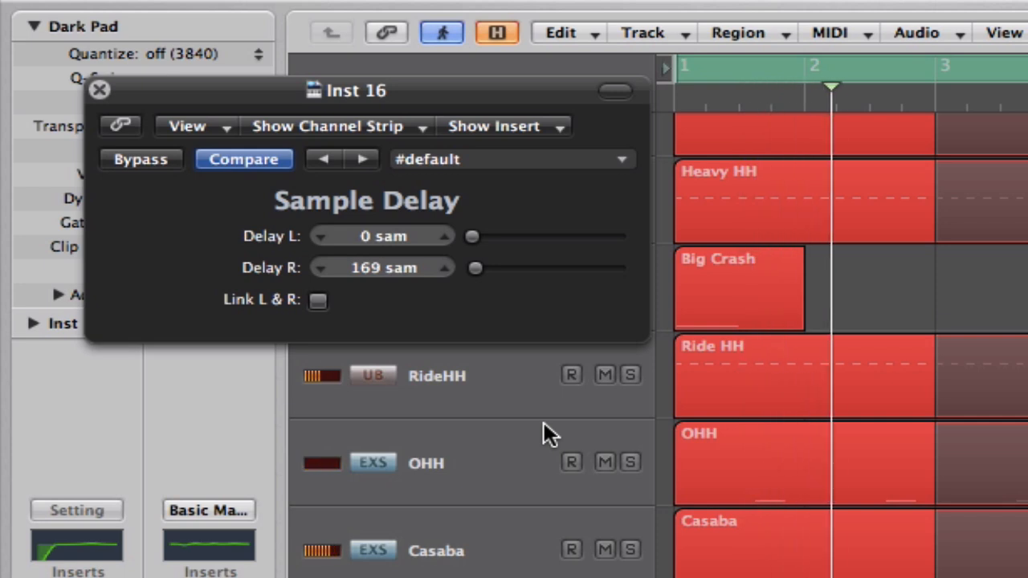
{"action": "key", "text": "space"}
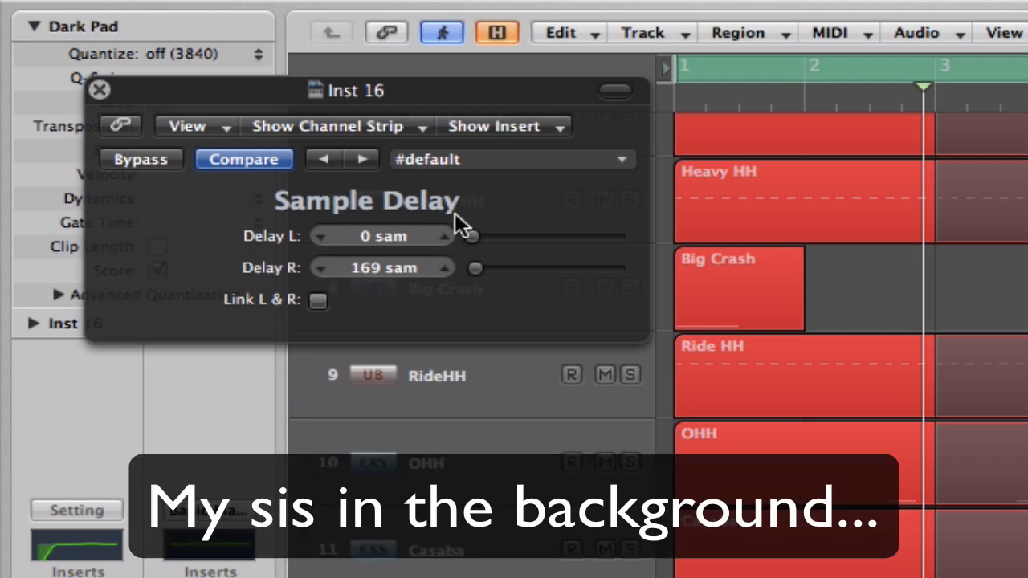
{"action": "key", "text": "space"}
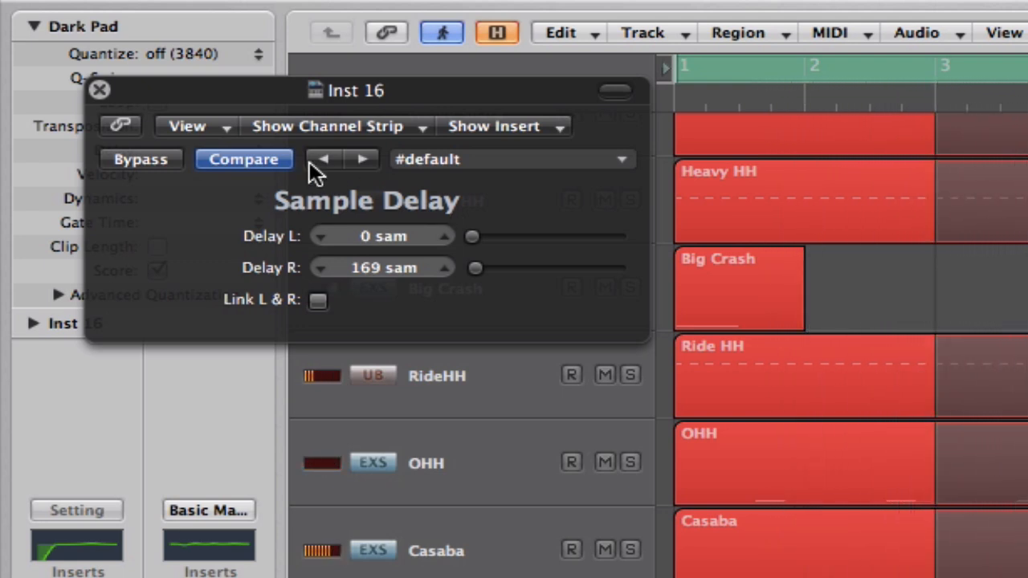
{"action": "left_click", "coordinate": [159, 160]}
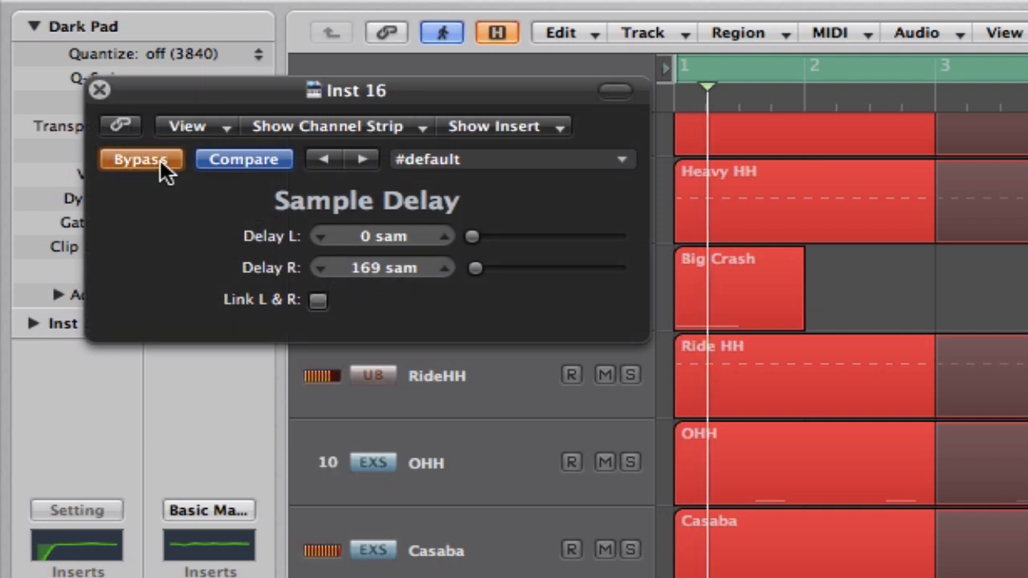
{"action": "left_click", "coordinate": [160, 160]}
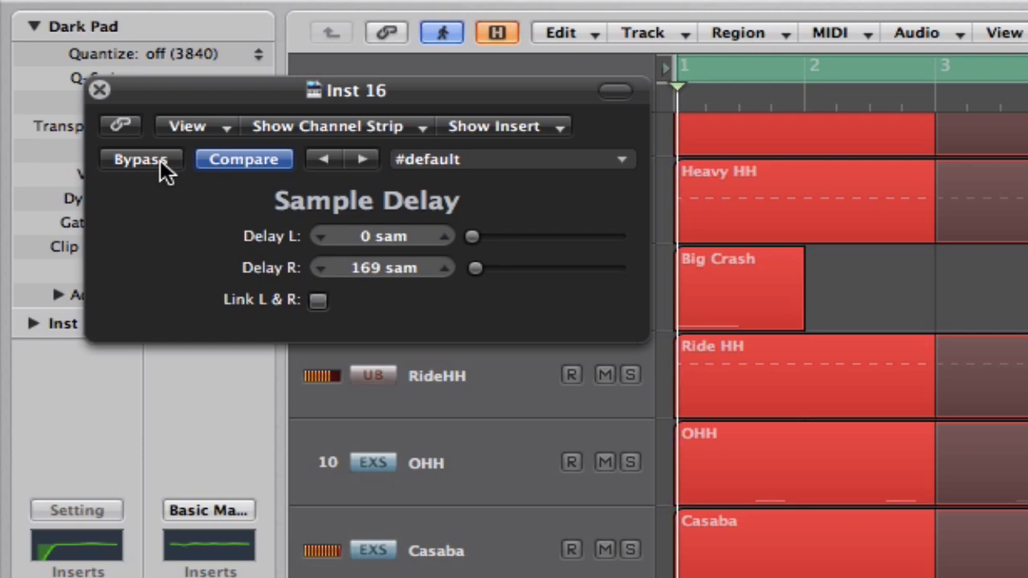